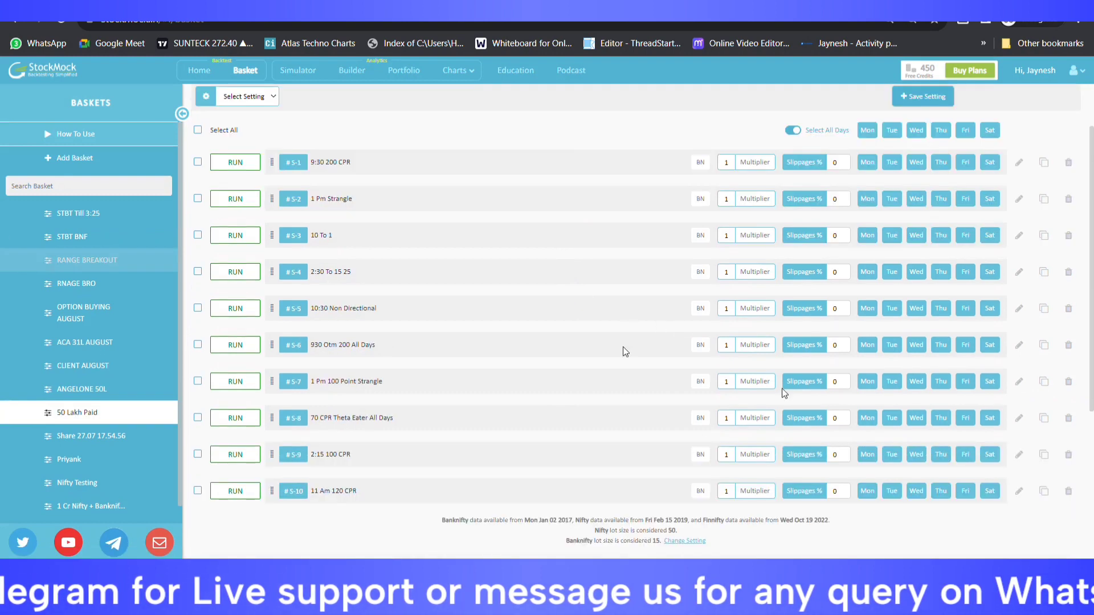
Open the 11 Am 120 CPR strategy from the 50 Lakh Paid basket and review its position settings
left_click(1019, 491)
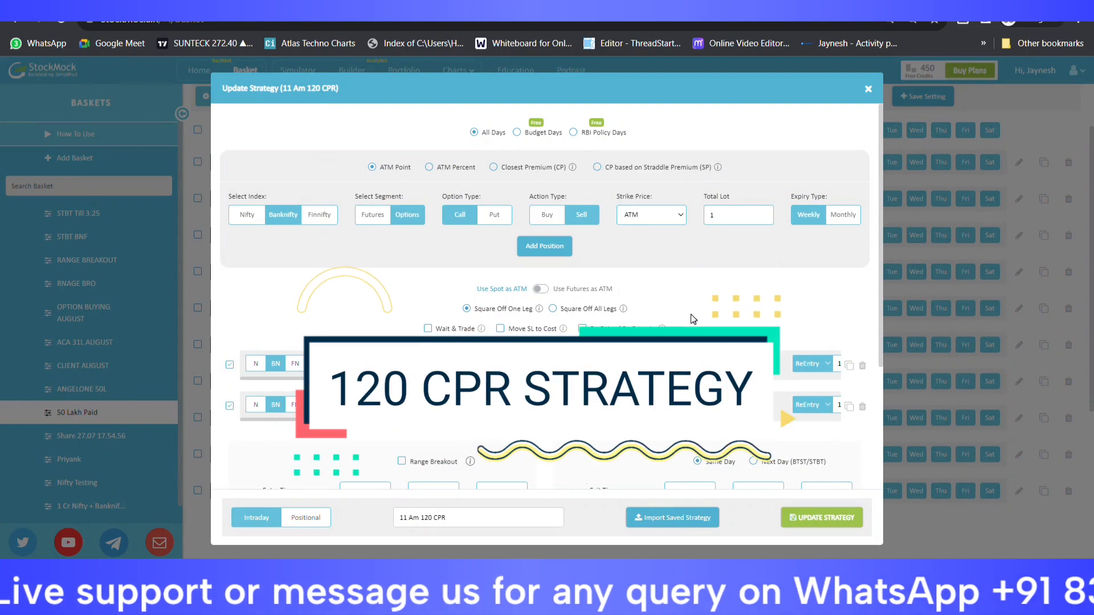
scroll(692, 316, "down", 1)
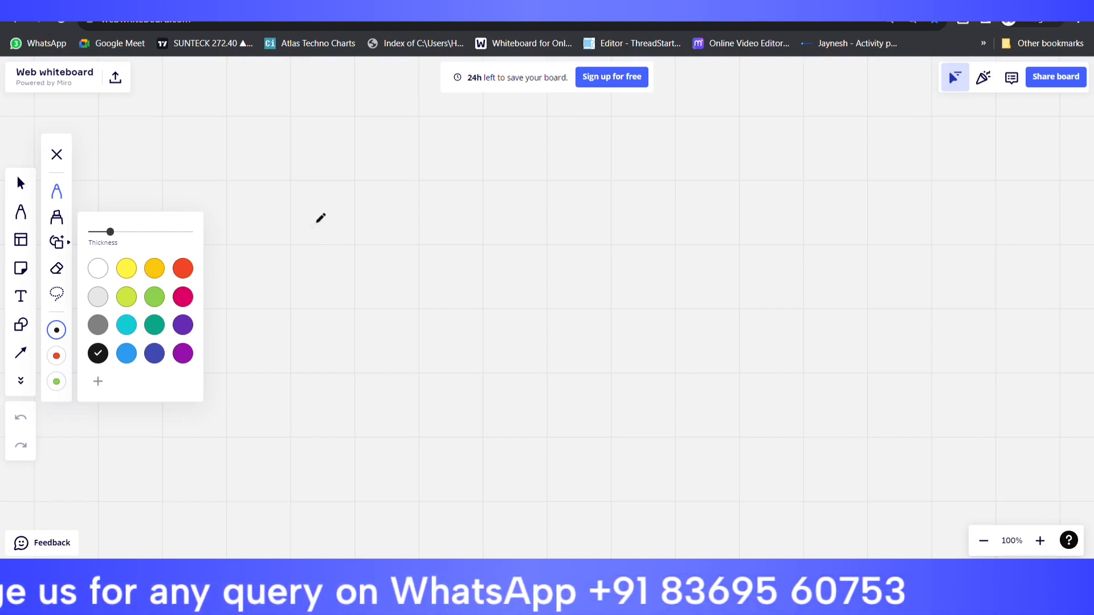
On the Web whiteboard, handwrite "100 - CE" in black with "150 PE" on a row below it
mouse_move(317, 219)
left_mouse_down()
mouse_move(317, 278)
mouse_move(391, 228)
mouse_move(389, 250)
mouse_move(460, 225)
left_mouse_up()
mouse_move(312, 361)
left_mouse_down()
mouse_move(312, 408)
mouse_move(366, 394)
left_mouse_up()
left_click_drag(343, 376, 398, 366)
mouse_move(491, 211)
left_mouse_down()
mouse_move(502, 242)
mouse_move(533, 227)
mouse_move(536, 211)
left_mouse_up()
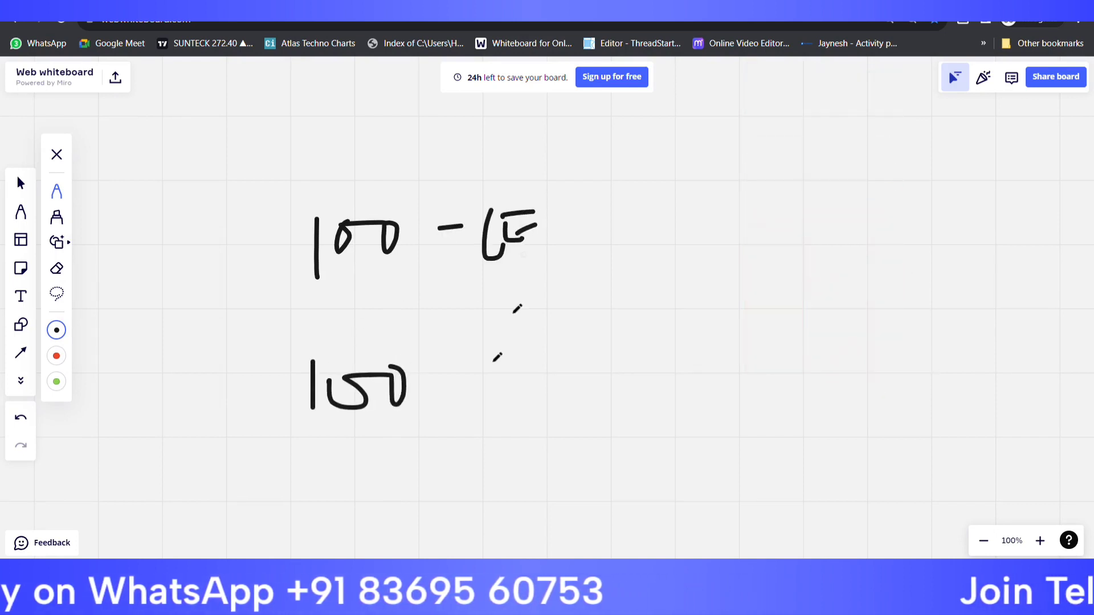
mouse_move(483, 364)
left_mouse_down()
mouse_move(477, 409)
mouse_move(477, 390)
mouse_move(521, 399)
left_mouse_up()
mouse_move(503, 383)
left_mouse_down()
mouse_move(523, 379)
mouse_move(522, 359)
left_mouse_up()
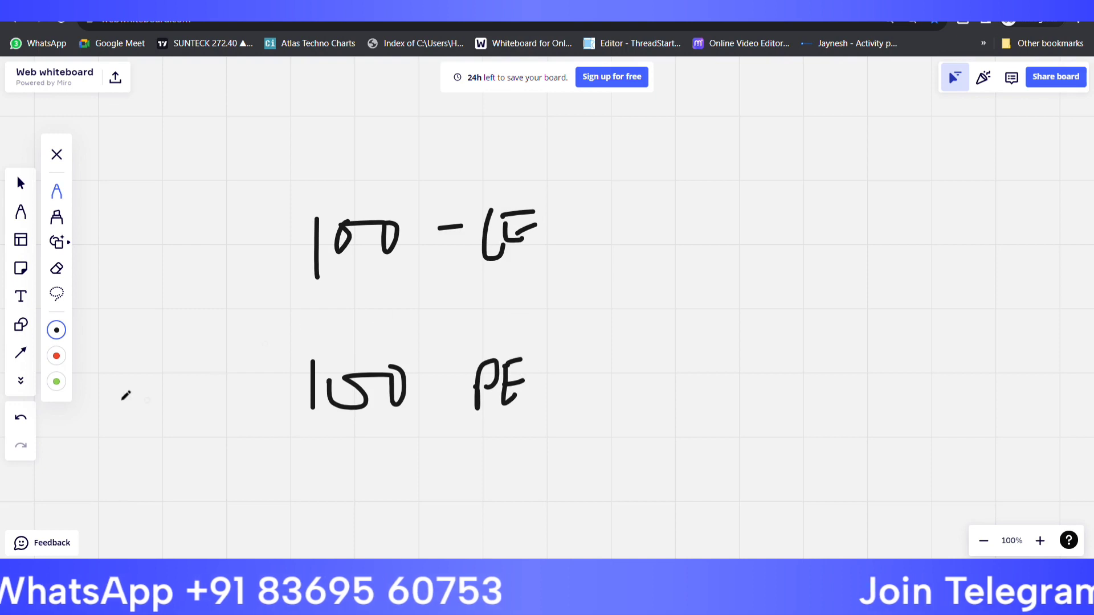
Handwrite "- 20% - 120" in red beside the 100 CE row
left_click(56, 357)
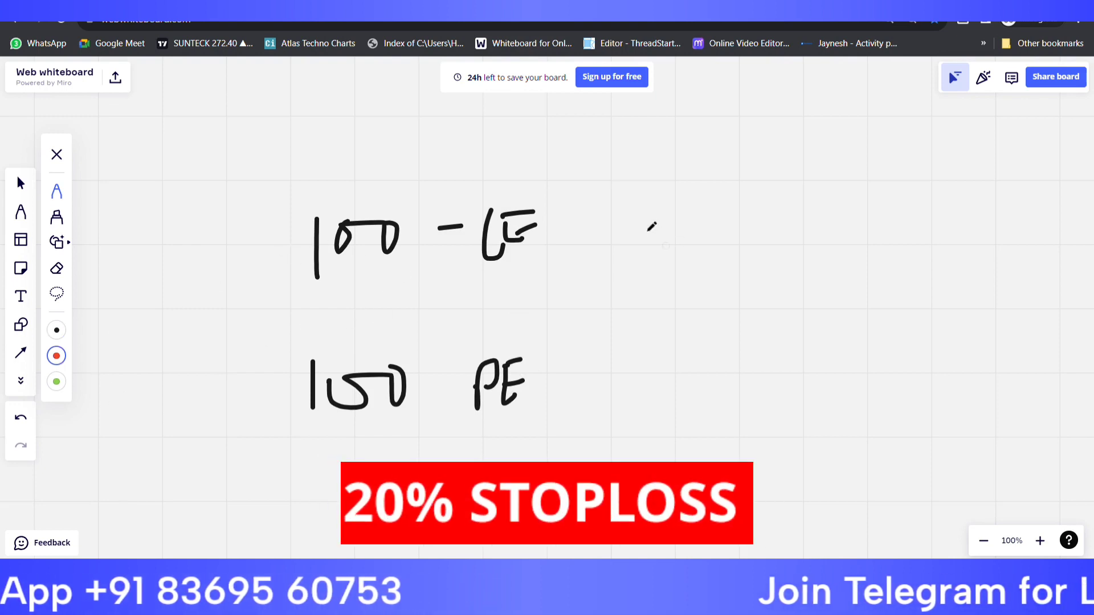
left_click_drag(582, 231, 617, 226)
mouse_move(634, 213)
left_mouse_down()
mouse_move(645, 227)
mouse_move(697, 197)
mouse_move(683, 210)
left_mouse_up()
left_click_drag(747, 181, 730, 222)
left_click(723, 203)
left_click(773, 224)
mouse_move(800, 197)
left_mouse_down()
mouse_move(858, 192)
mouse_move(873, 217)
left_mouse_up()
left_click_drag(881, 182, 938, 212)
left_click_drag(946, 173, 949, 172)
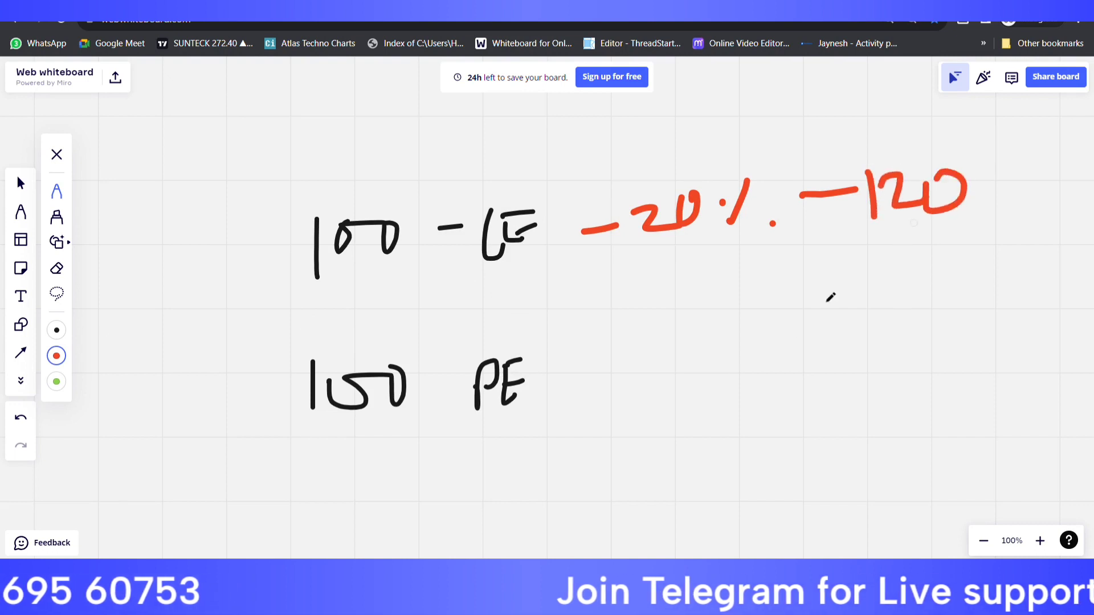
Draw a red arrow from the 150 PE row and write 120 at its end
left_click_drag(598, 393, 719, 378)
left_click_drag(702, 368, 701, 396)
left_click_drag(832, 357, 833, 406)
mouse_move(851, 356)
left_mouse_down()
mouse_move(853, 386)
mouse_move(887, 383)
left_mouse_up()
left_click_drag(897, 348, 893, 352)
Draw a rising light green zigzag price line beneath the 150 PE row
left_click(56, 381)
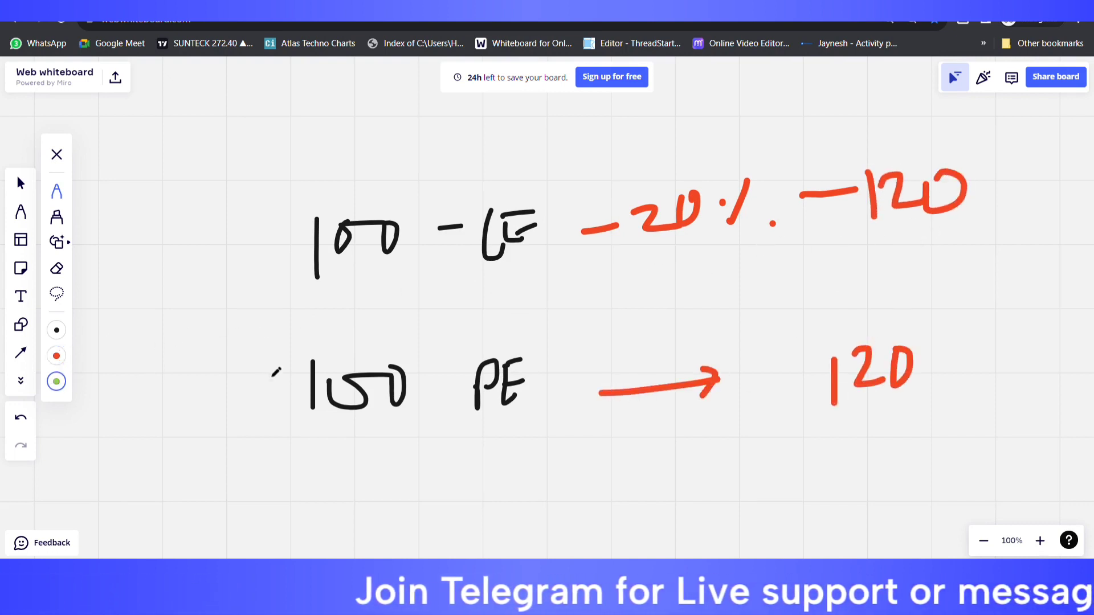
scroll(276, 373, "down", 1)
left_click_drag(298, 543, 388, 469)
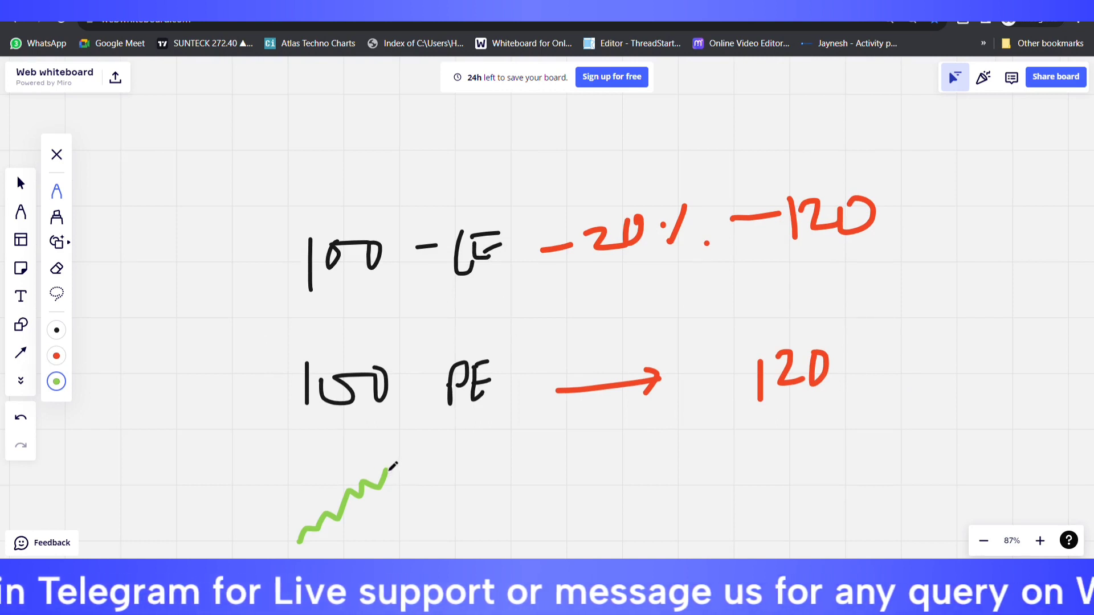
left_click_drag(384, 476, 426, 423)
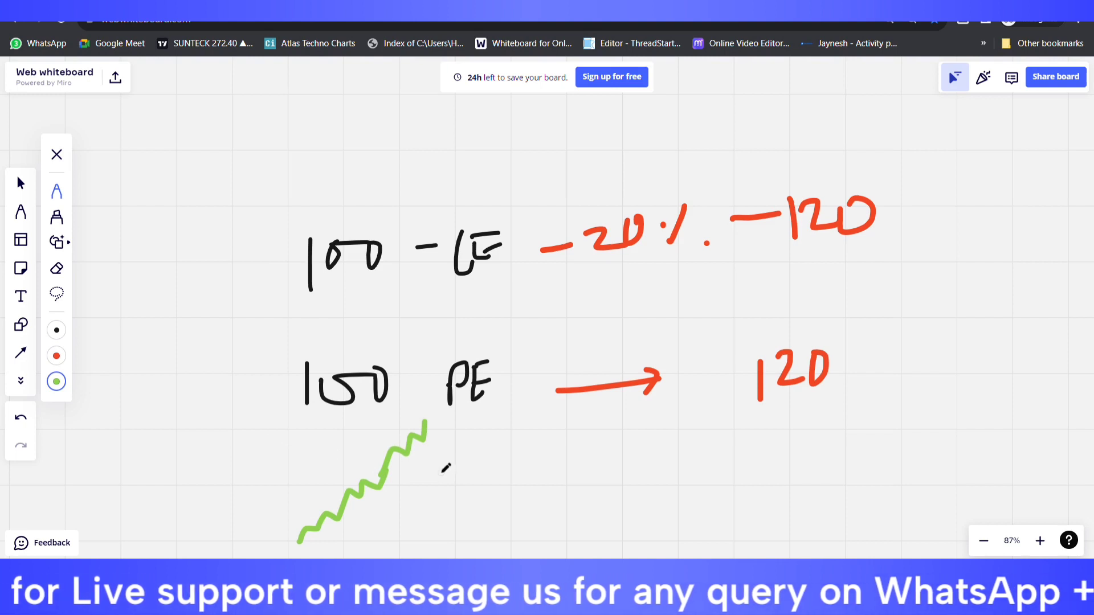
Change the light green pen to teal and draw a falling zigzag from the peak of the rising line
left_click(57, 382)
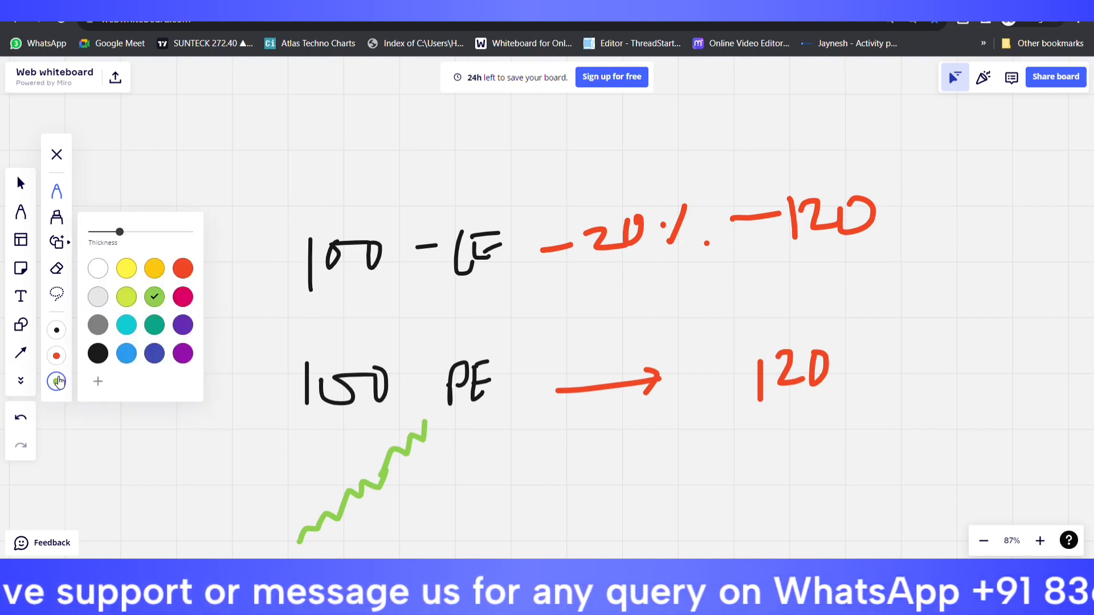
left_click(158, 327)
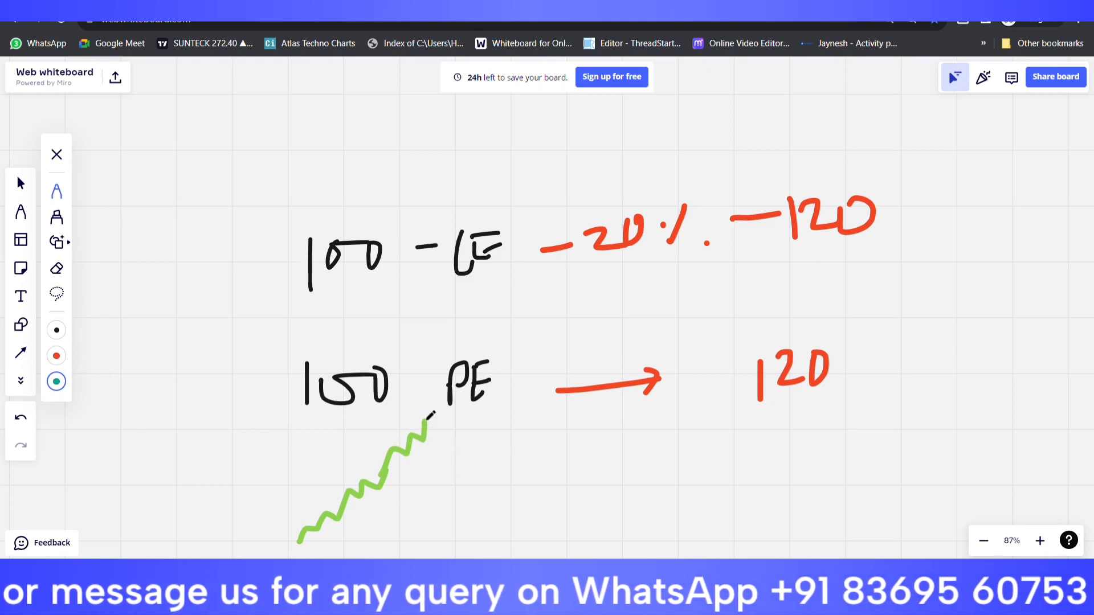
mouse_move(424, 421)
left_mouse_down()
mouse_move(469, 458)
mouse_move(481, 495)
left_mouse_up()
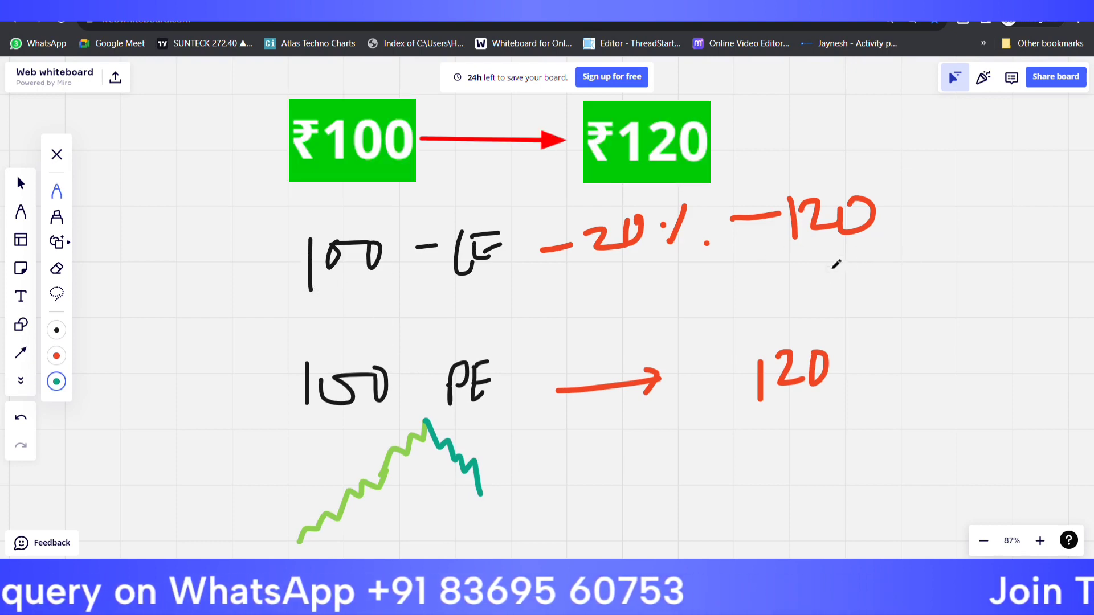
Write 150 in teal beneath the CE row's red 120, and 100 beside the end of the falling zigzag
left_click_drag(867, 250, 869, 285)
mouse_move(907, 242)
left_mouse_down()
mouse_move(902, 278)
mouse_move(940, 244)
left_mouse_up()
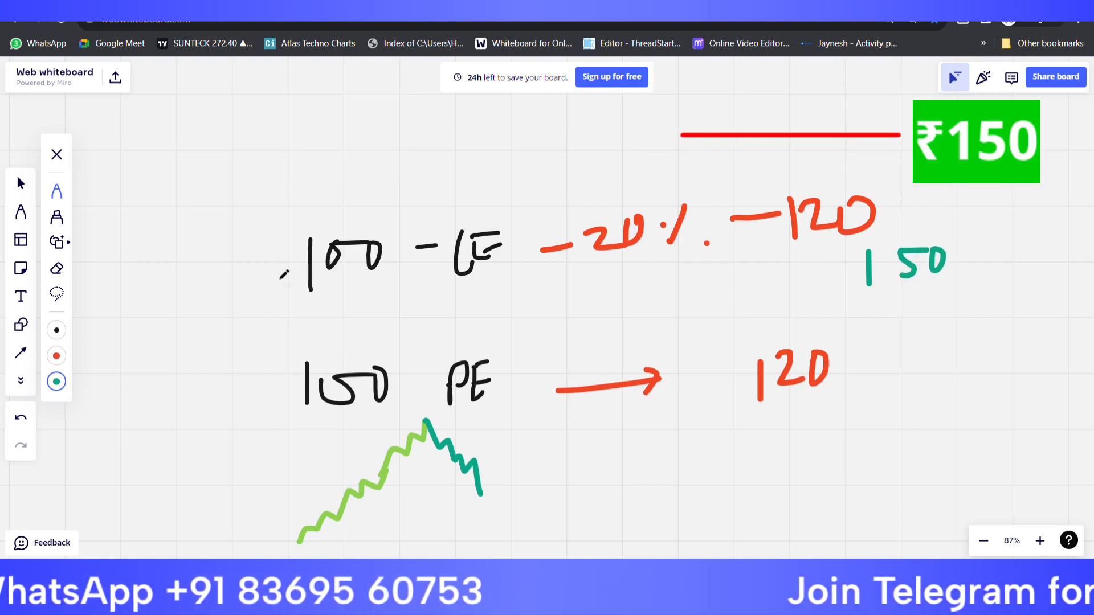
mouse_move(515, 488)
left_mouse_down()
mouse_move(518, 523)
mouse_move(548, 490)
mouse_move(587, 482)
left_mouse_up()
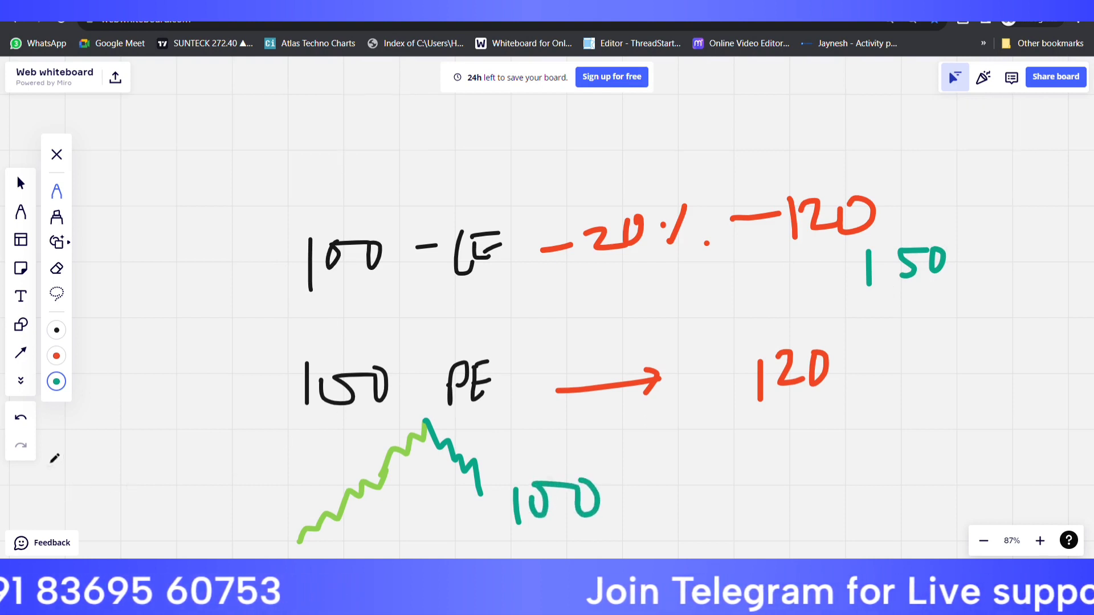
Sketch a teal price path beside the two rows, rising from 100 through 120 to 150 and falling back to 100
mouse_move(50, 462)
left_mouse_down()
mouse_move(51, 494)
mouse_move(86, 483)
mouse_move(75, 462)
left_mouse_up()
mouse_move(73, 461)
left_mouse_down()
mouse_move(122, 456)
mouse_move(120, 484)
left_mouse_up()
mouse_move(101, 406)
left_mouse_down()
mouse_move(94, 436)
mouse_move(127, 356)
mouse_move(153, 349)
mouse_move(163, 277)
left_mouse_up()
left_click(194, 222)
mouse_move(176, 226)
left_mouse_down()
mouse_move(178, 261)
mouse_move(222, 217)
left_mouse_up()
left_click_drag(194, 283, 203, 330)
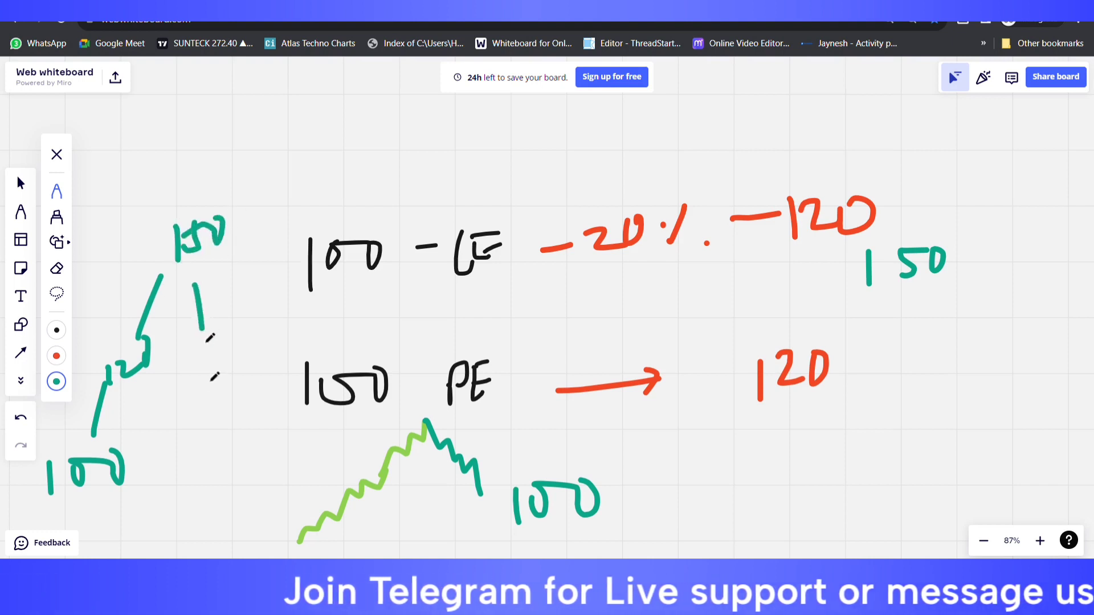
mouse_move(194, 494)
left_mouse_down()
mouse_move(194, 527)
mouse_move(220, 497)
mouse_move(240, 496)
left_mouse_up()
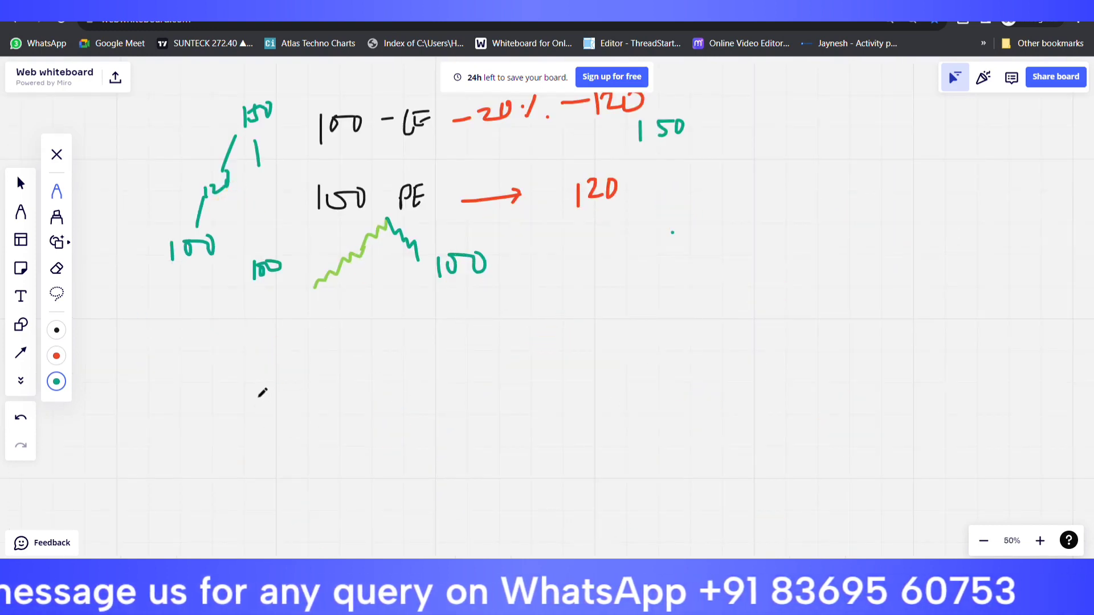
Write LTP in teal below the sketches and draw an arrow leading to a separate 100
mouse_move(257, 397)
left_mouse_down()
mouse_move(290, 437)
mouse_move(317, 386)
mouse_move(311, 409)
left_mouse_up()
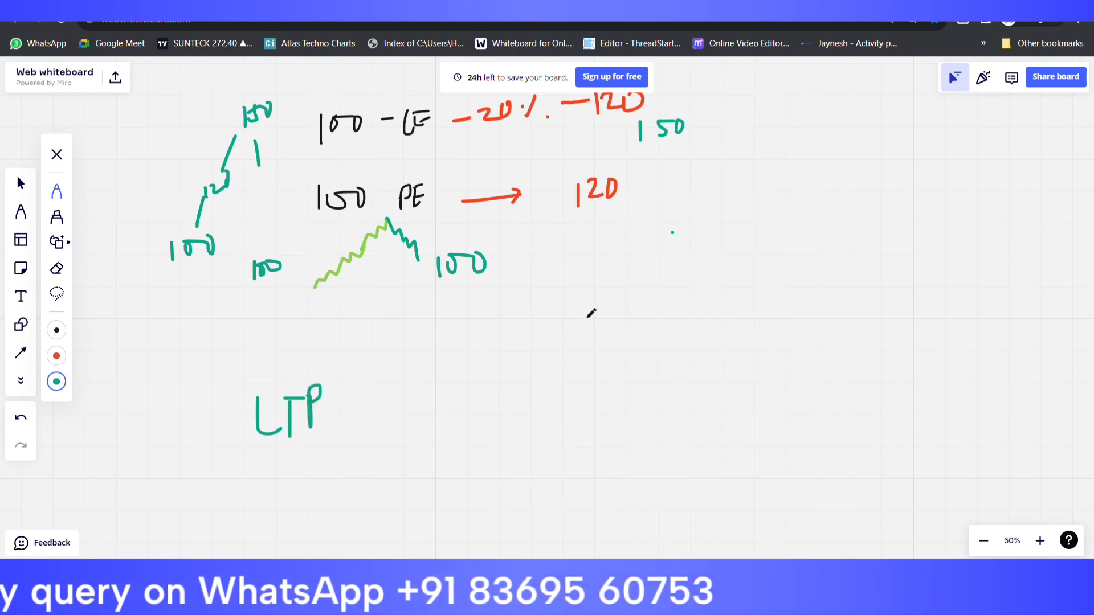
left_click_drag(647, 284, 644, 331)
mouse_move(665, 295)
left_mouse_down()
mouse_move(667, 319)
mouse_move(710, 311)
mouse_move(713, 326)
left_mouse_up()
left_click(1075, 137)
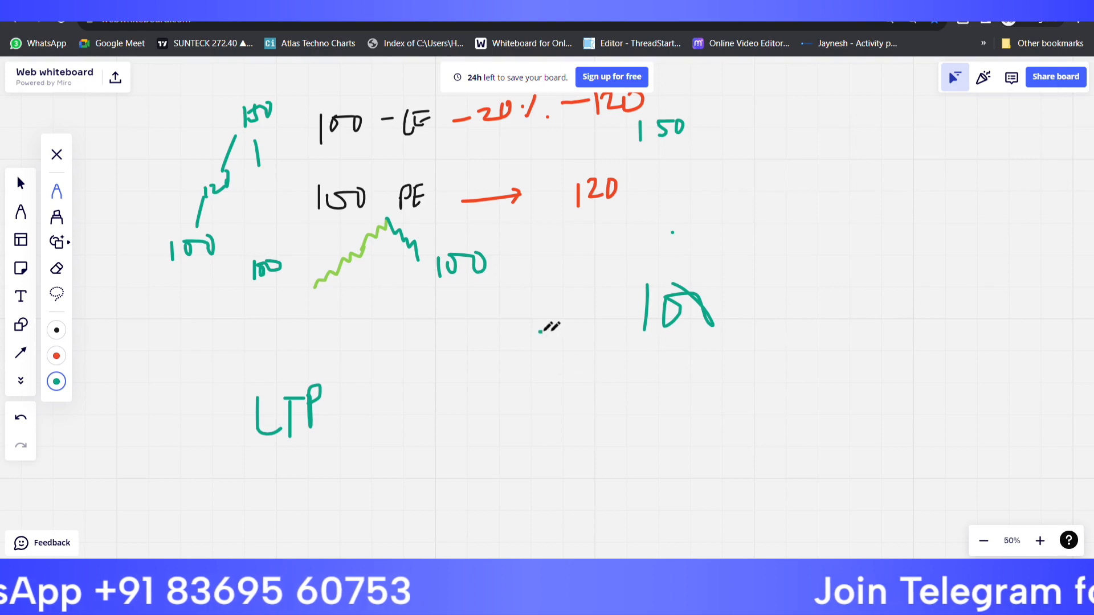
mouse_move(538, 331)
left_mouse_down()
mouse_move(621, 327)
mouse_move(597, 344)
left_mouse_up()
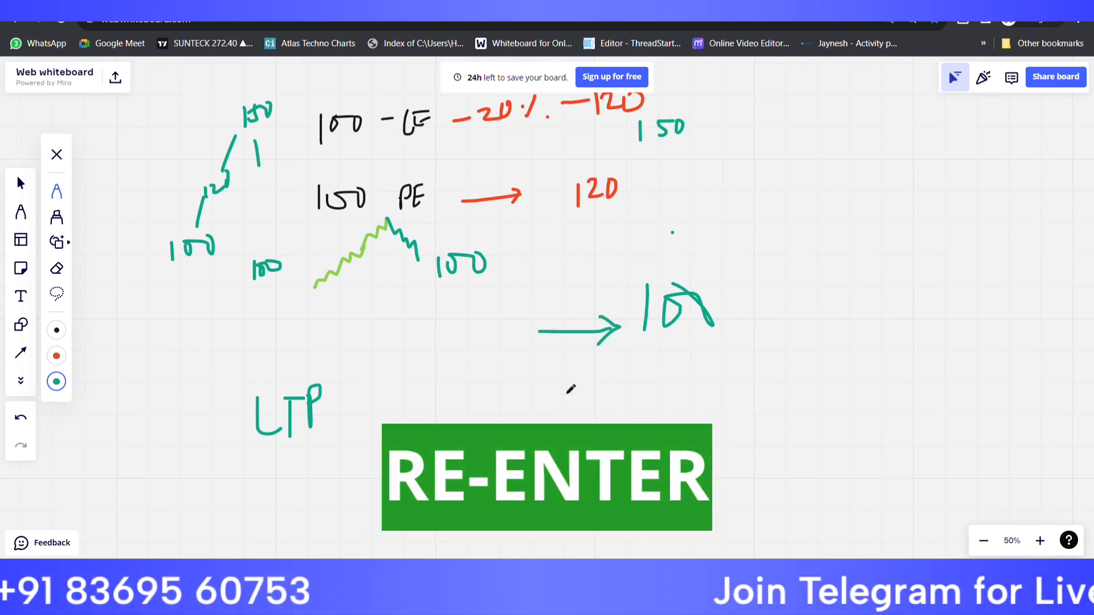
Handwrite "Minute" in teal beneath LTP
mouse_move(265, 483)
left_mouse_down()
mouse_move(263, 526)
mouse_move(289, 501)
mouse_move(297, 527)
mouse_move(334, 527)
mouse_move(338, 509)
mouse_move(340, 522)
left_mouse_up()
left_click(296, 494)
left_click_drag(334, 498, 360, 496)
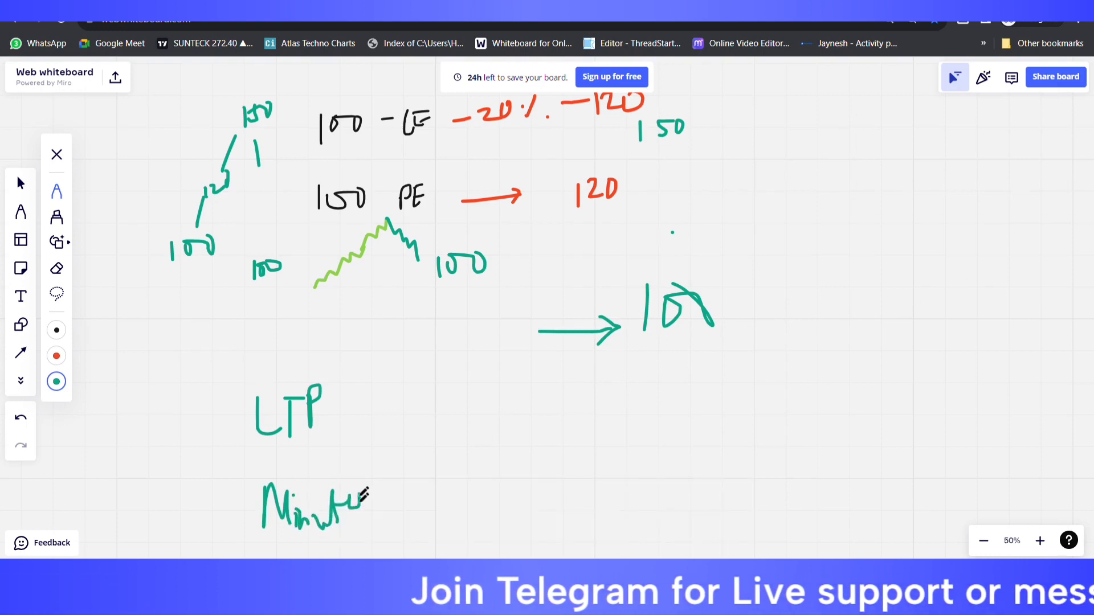
Write "1 min" in red with a double underline, and draw a tall red upward arrow in the empty area beside the notes
left_click(55, 357)
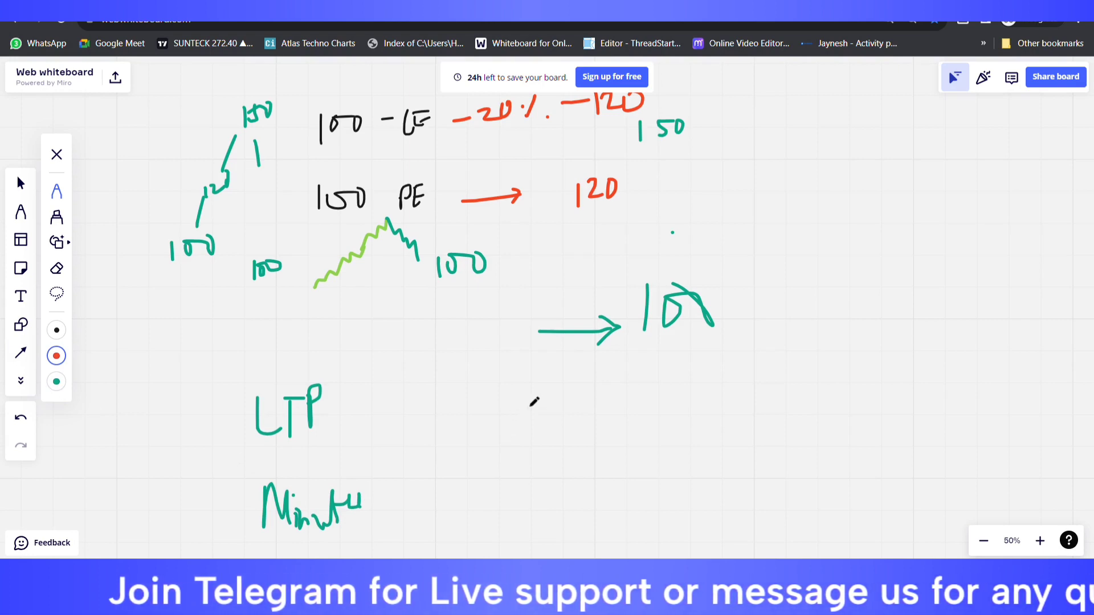
left_click_drag(527, 405, 526, 442)
mouse_move(541, 436)
left_mouse_down()
mouse_move(546, 415)
mouse_move(559, 436)
mouse_move(580, 417)
mouse_move(605, 440)
left_mouse_up()
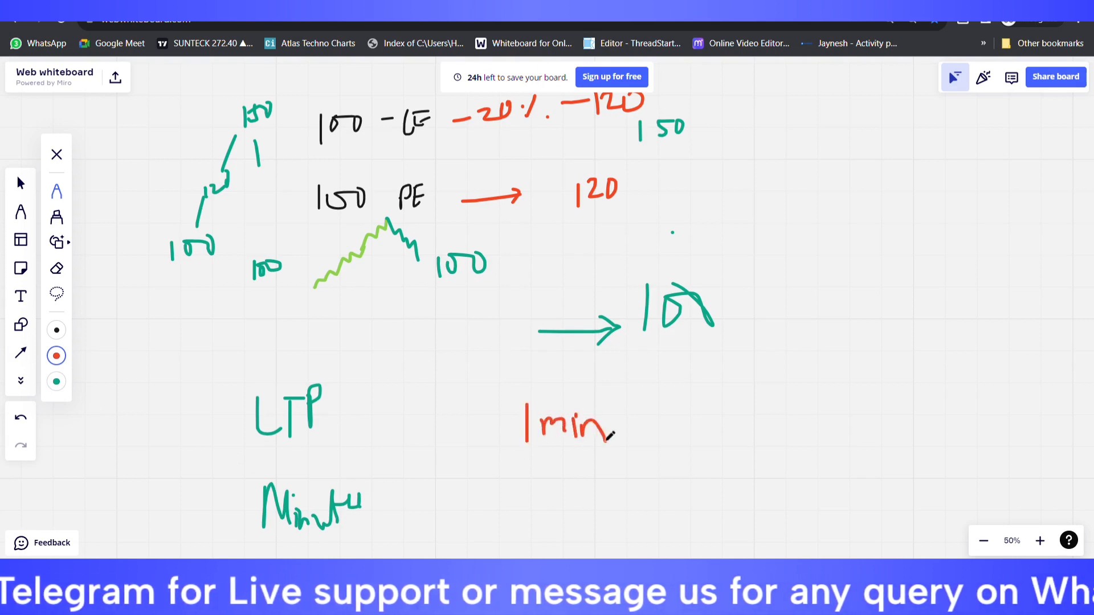
mouse_move(548, 464)
left_mouse_down()
mouse_move(600, 454)
mouse_move(597, 471)
left_mouse_up()
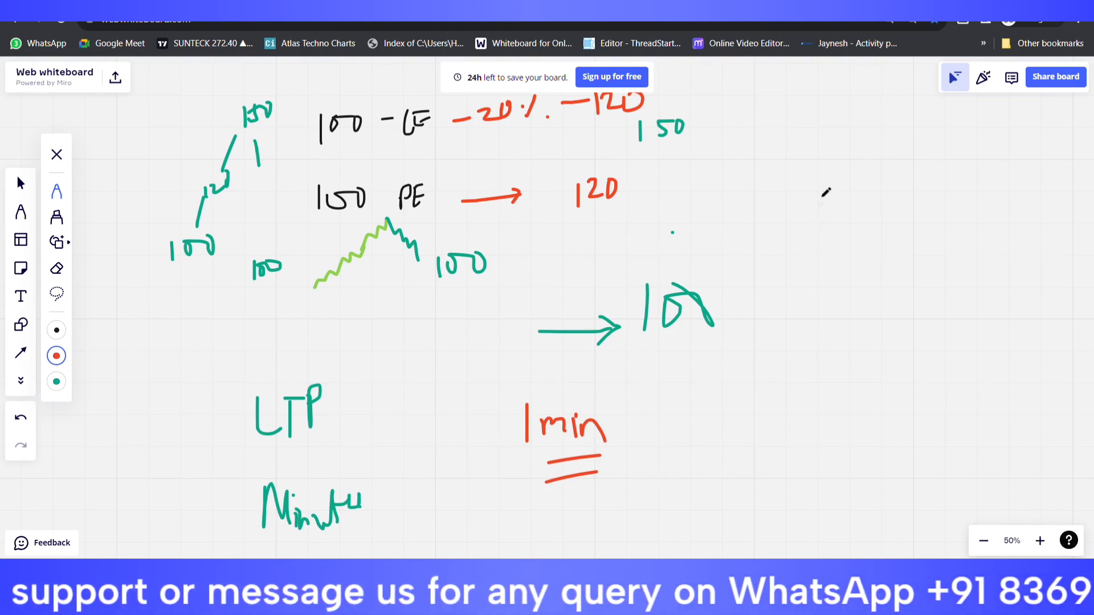
mouse_move(837, 123)
left_mouse_down()
mouse_move(819, 293)
mouse_move(847, 122)
mouse_move(855, 130)
left_mouse_up()
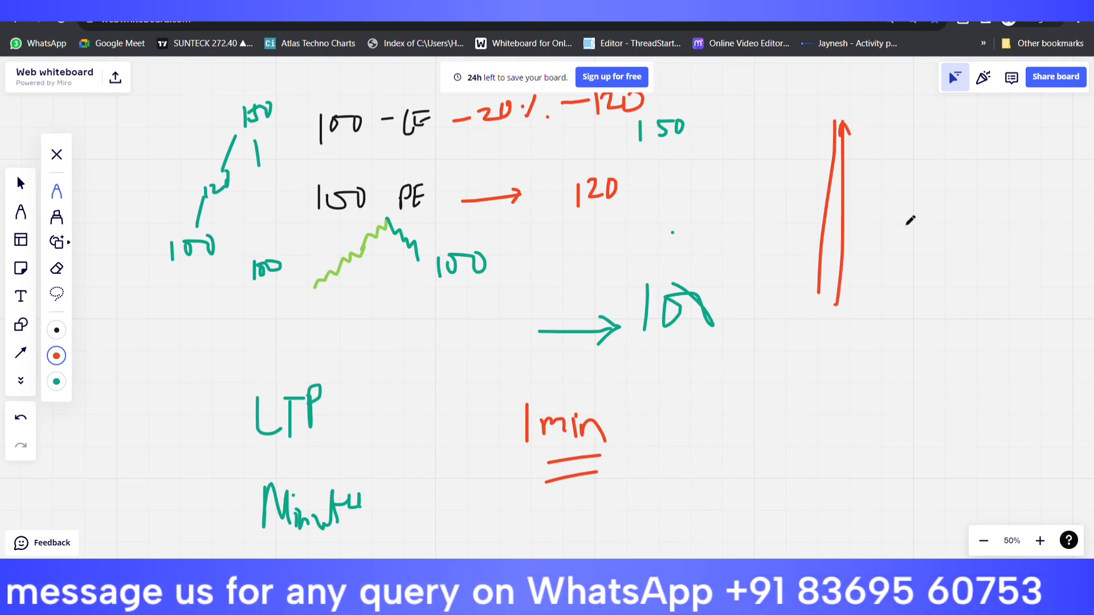
Outline the 100 at the teal arrow's tip in red and double-underline LTP in red
mouse_move(703, 266)
left_mouse_down()
mouse_move(605, 342)
mouse_move(757, 326)
mouse_move(700, 269)
left_mouse_up()
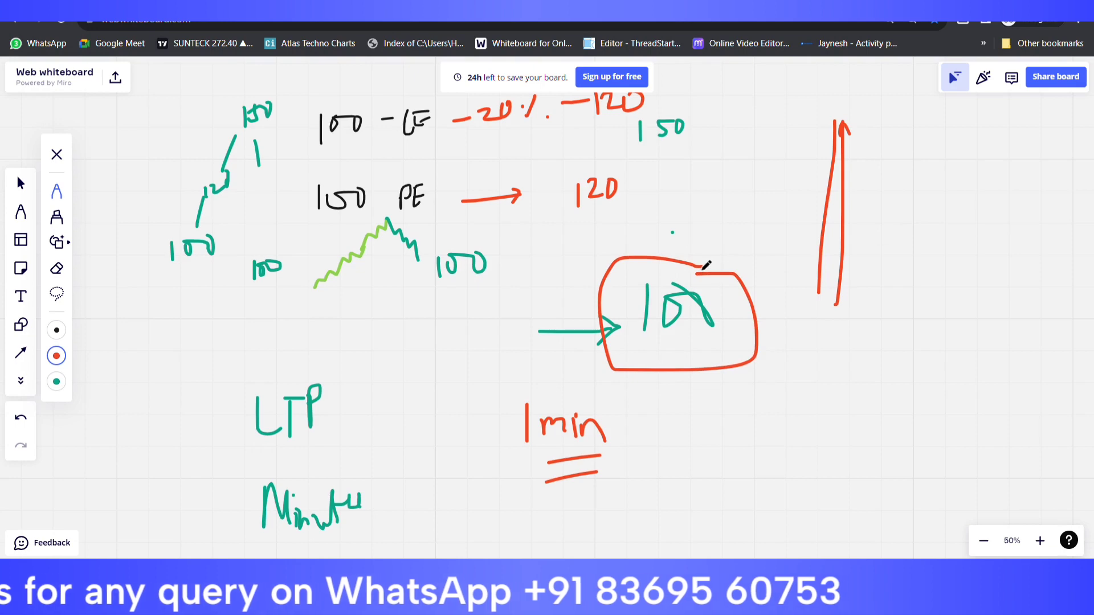
mouse_move(225, 457)
left_mouse_down()
mouse_move(329, 457)
mouse_move(292, 449)
left_mouse_up()
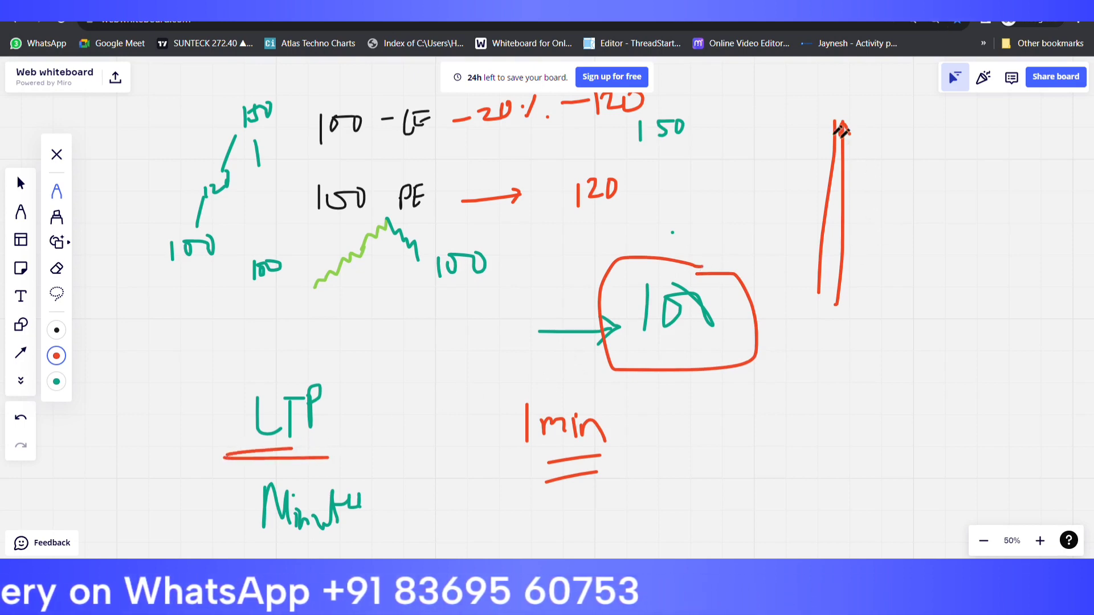
Draw a teal candle with a horizontal level line through it, labelled with a double-underlined 100
left_click_drag(907, 366, 968, 364)
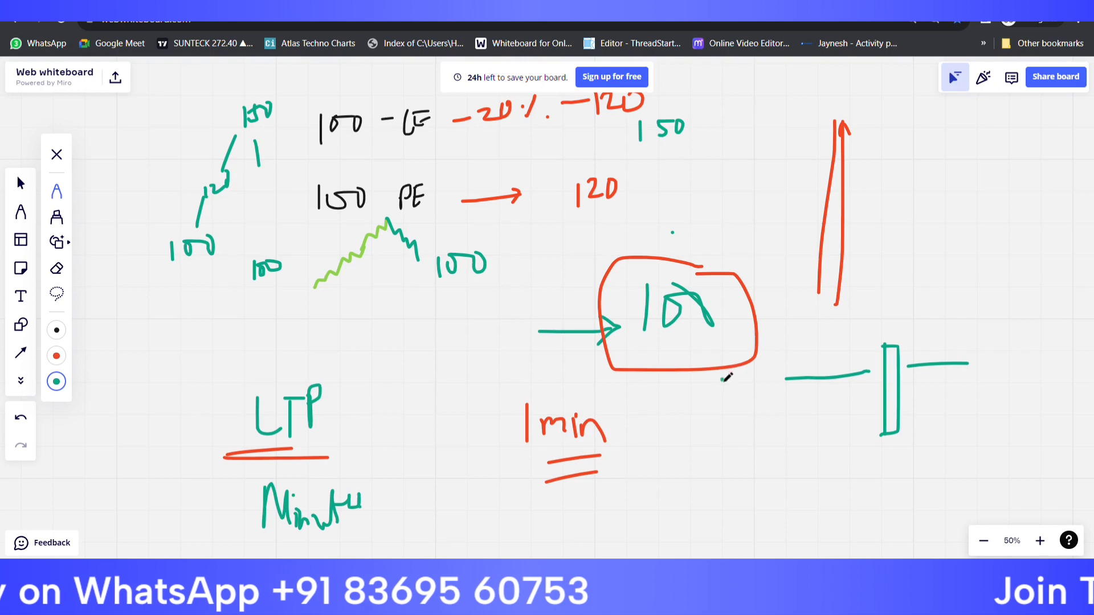
mouse_move(722, 378)
left_mouse_down()
mouse_move(724, 399)
mouse_move(746, 392)
left_mouse_up()
mouse_move(752, 382)
left_mouse_down()
mouse_move(761, 387)
mouse_move(767, 374)
left_mouse_up()
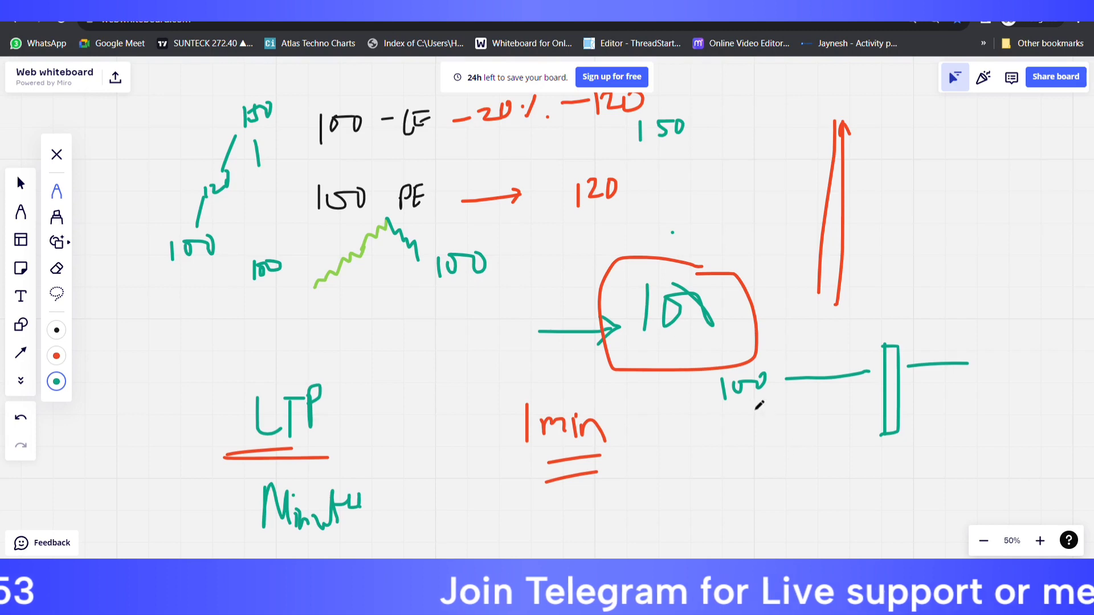
mouse_move(700, 412)
left_mouse_down()
mouse_move(780, 411)
mouse_move(747, 404)
left_mouse_up()
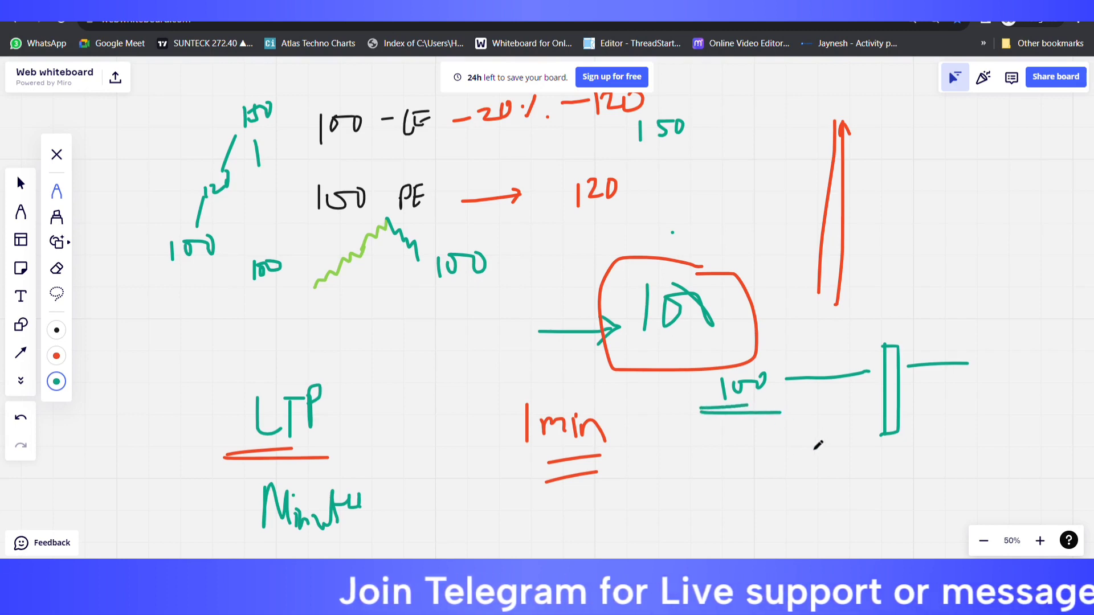
Write 98 below the teal candle and mark the candle's bottom with a horizontal line
left_click_drag(814, 450, 809, 482)
mouse_move(845, 456)
left_mouse_down()
mouse_move(835, 487)
mouse_move(846, 456)
left_mouse_up()
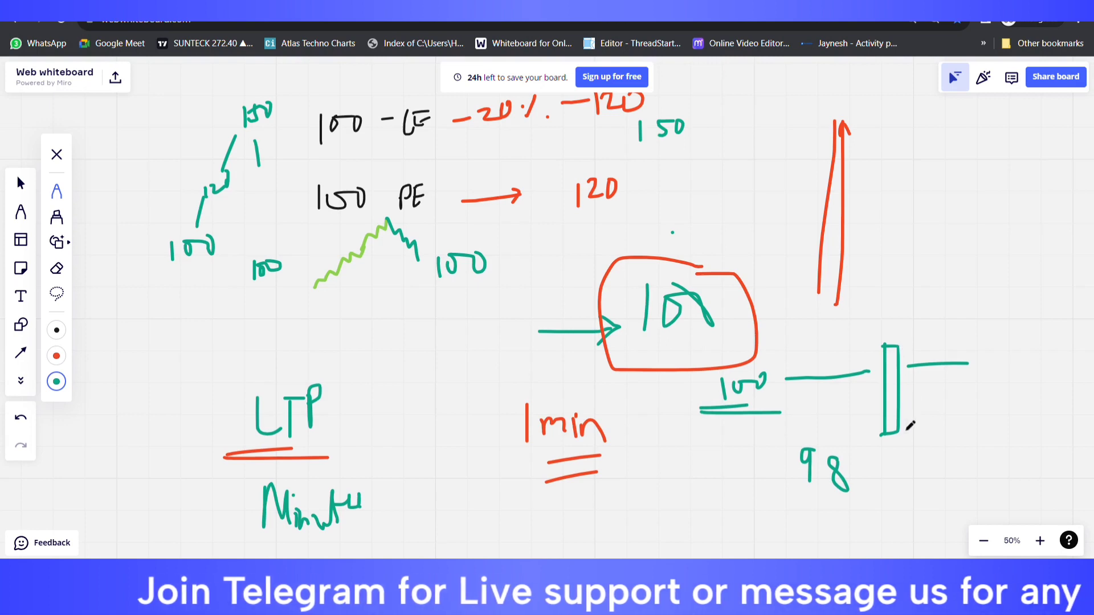
left_click_drag(860, 438, 943, 436)
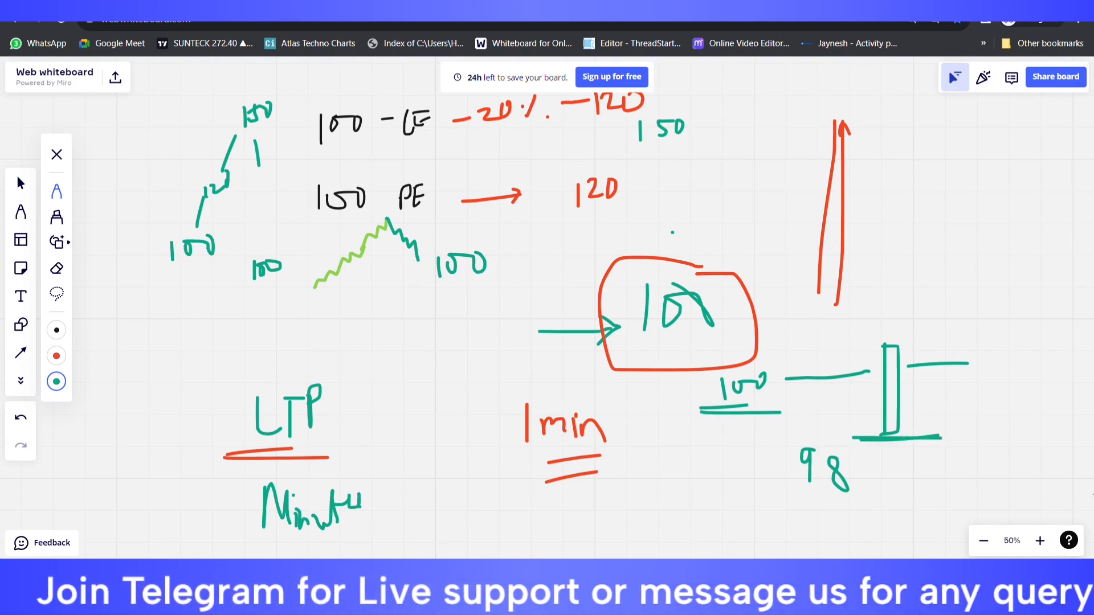
Switch back to StockMock to review the 120 CPR strategy's legs, stop losses and entry and exit times
left_click(245, 6)
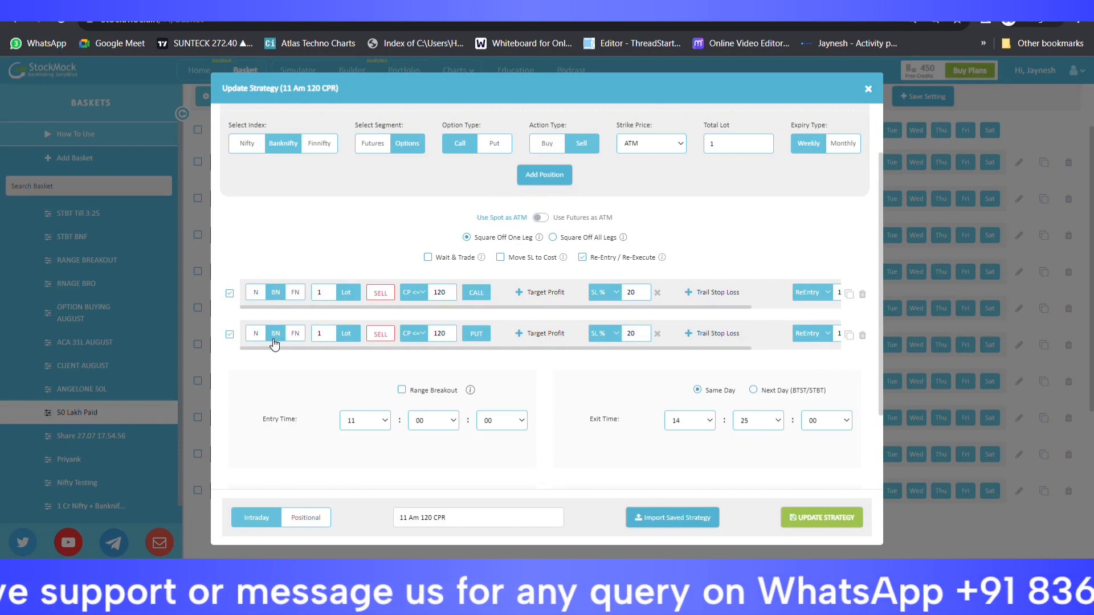
Switch to Quantiply and start a new algo named "S-1 11 Am 120 CPR Banknifty"
left_click(171, 7)
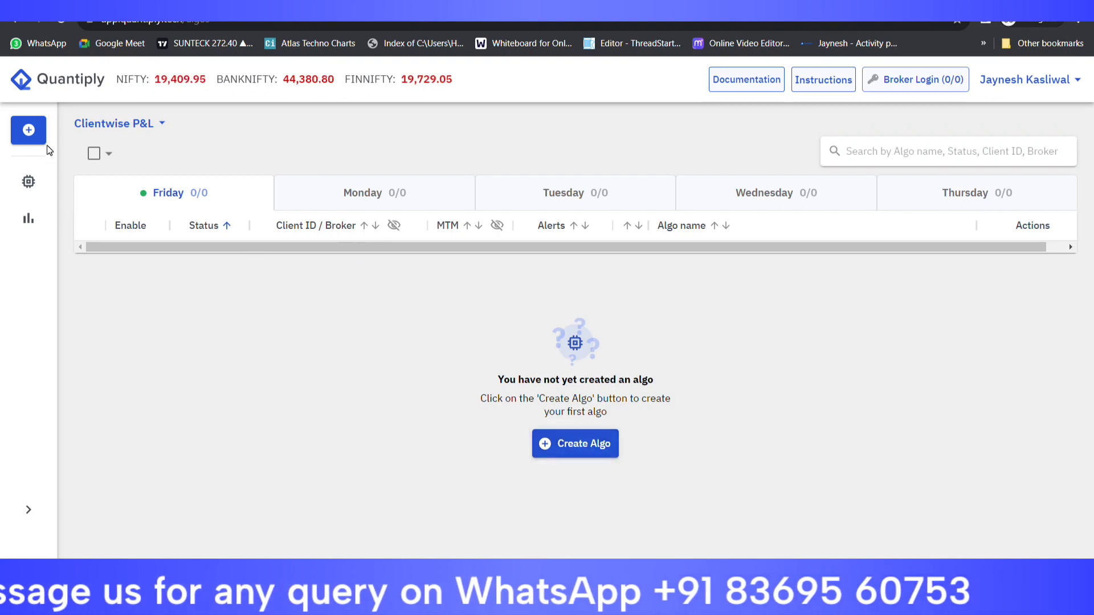
left_click(35, 134)
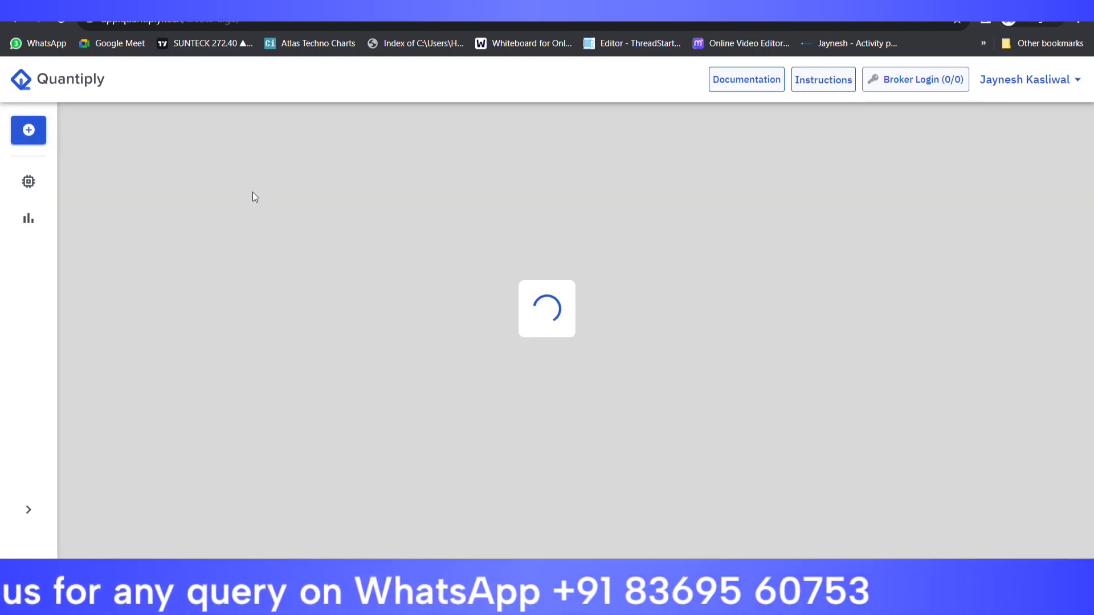
type("S-1")
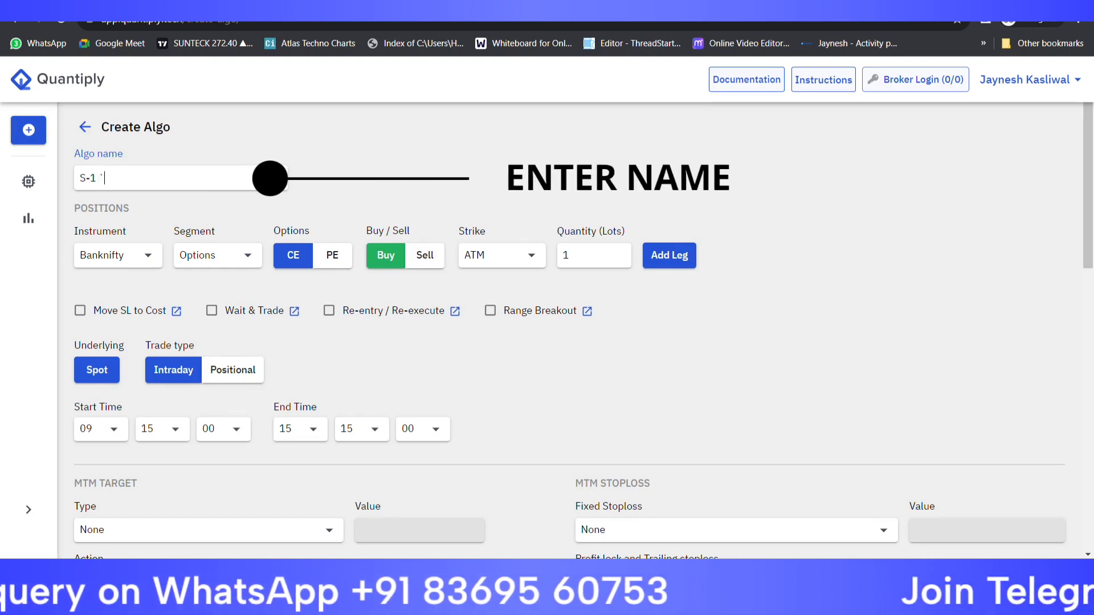
type(" 120 CPR Banknifty")
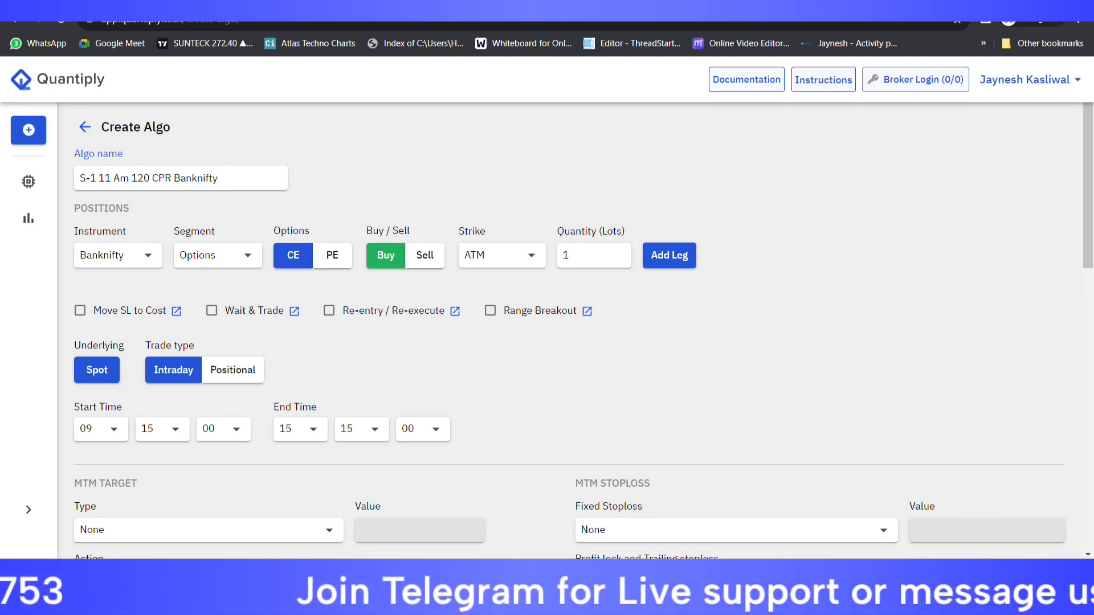
left_click_drag(131, 178, 165, 178)
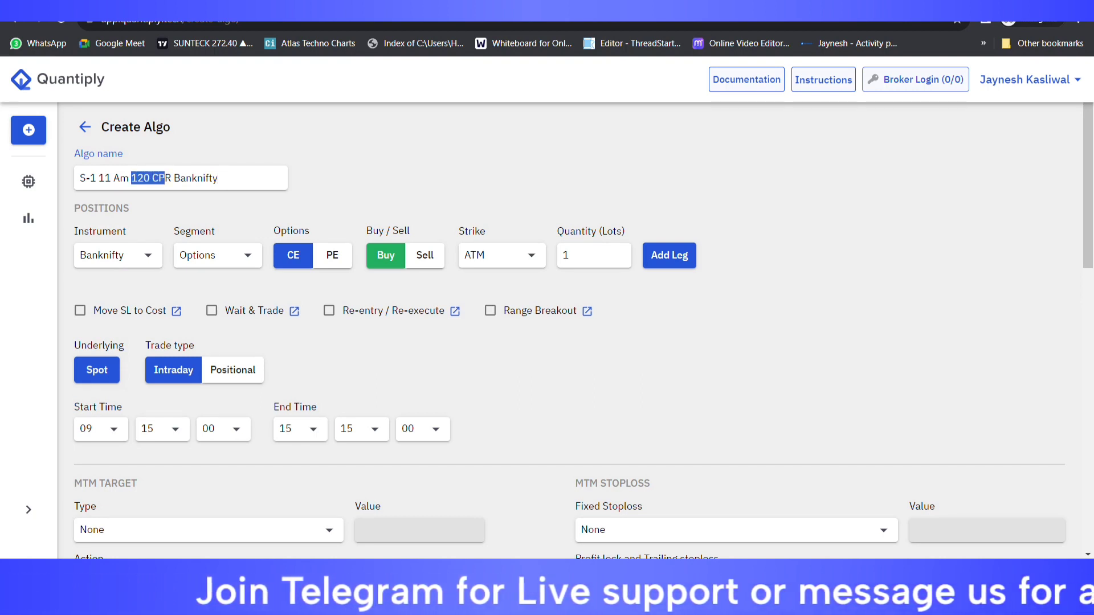
left_click(171, 177)
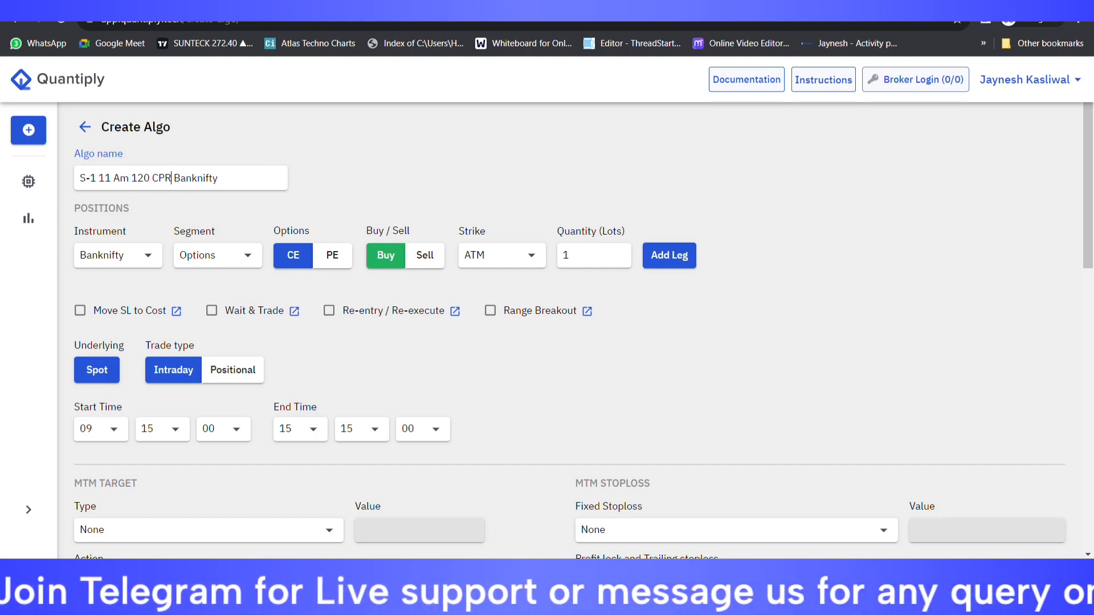
Add two Banknifty call option legs and change both from Buy to Sell
double_click(675, 255)
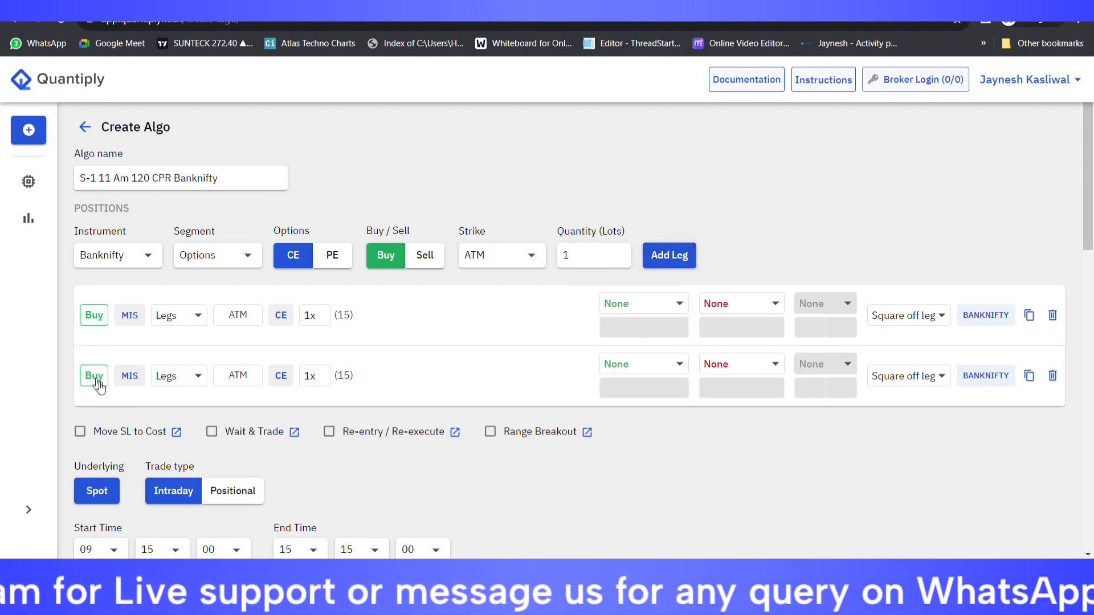
left_click(98, 323)
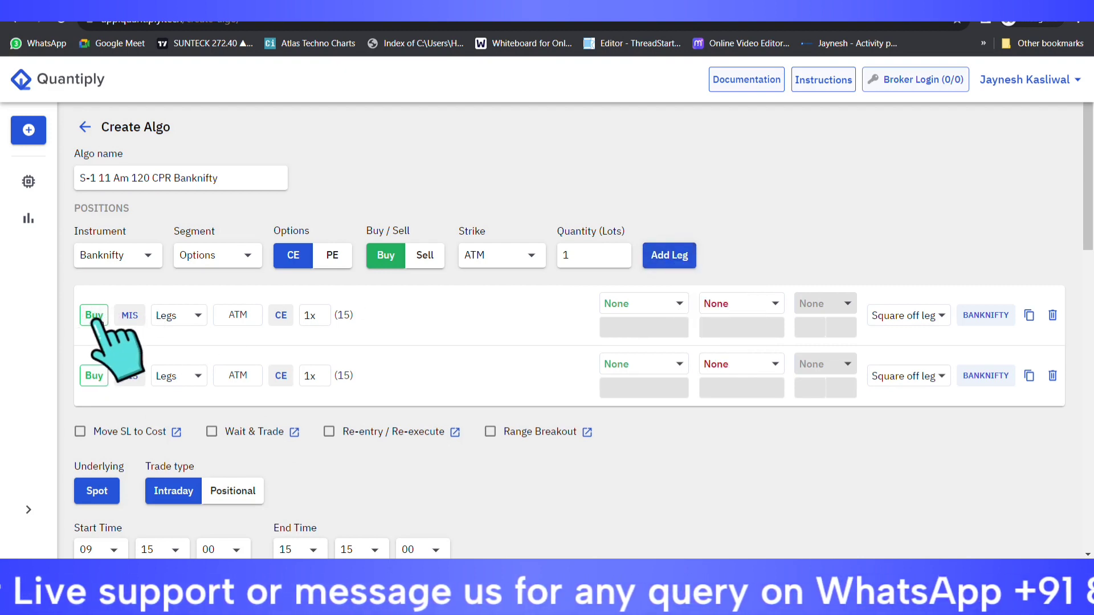
left_click(92, 379)
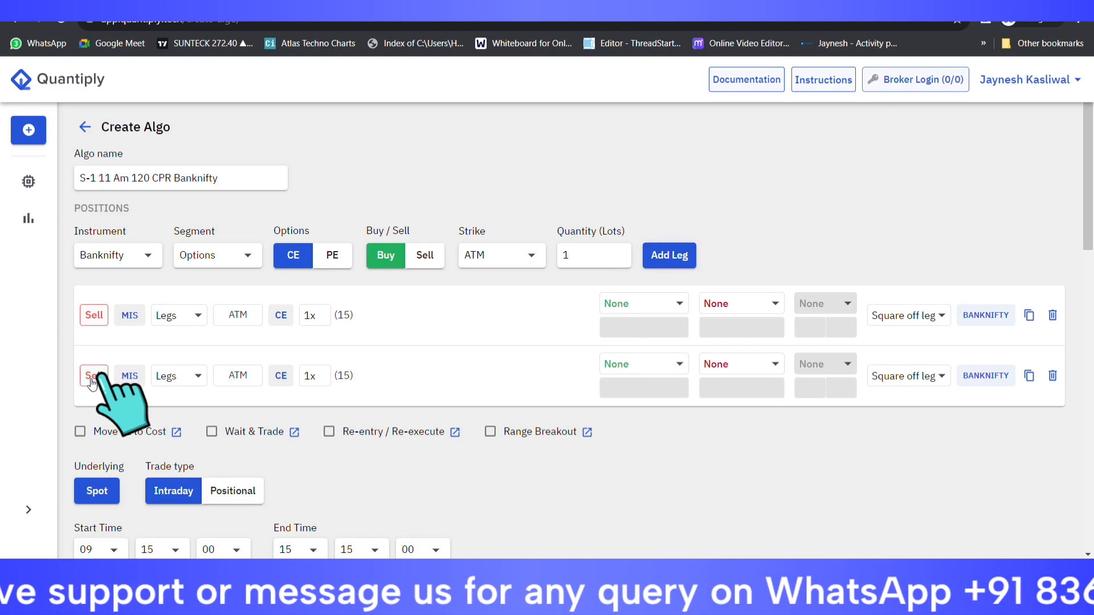
Set the first leg's strike selection to a premium lower than 120, with no specific strike
left_click(183, 318)
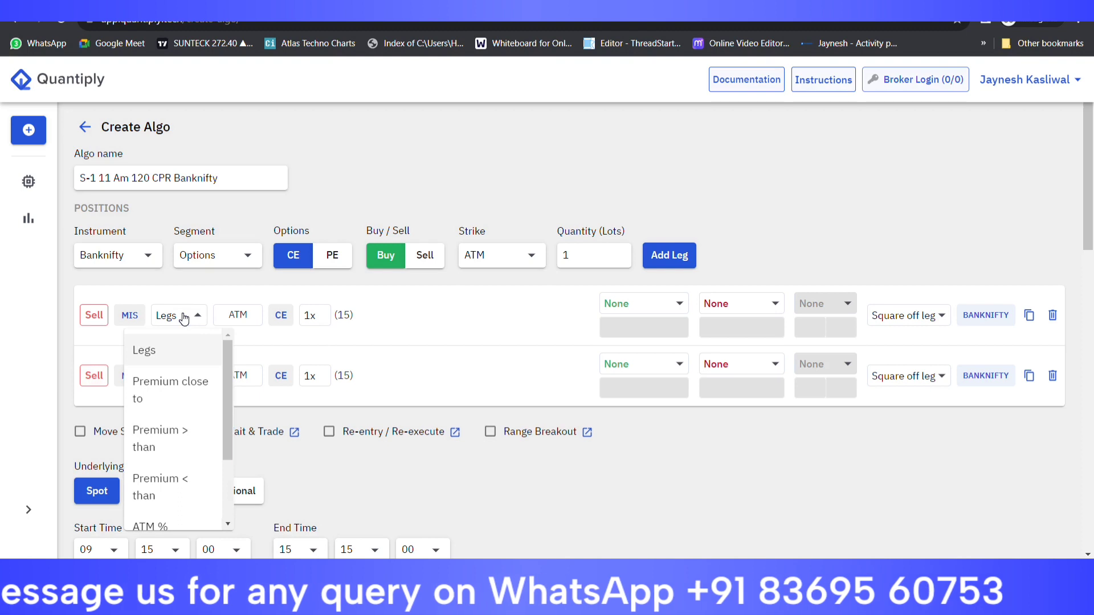
left_click(182, 450)
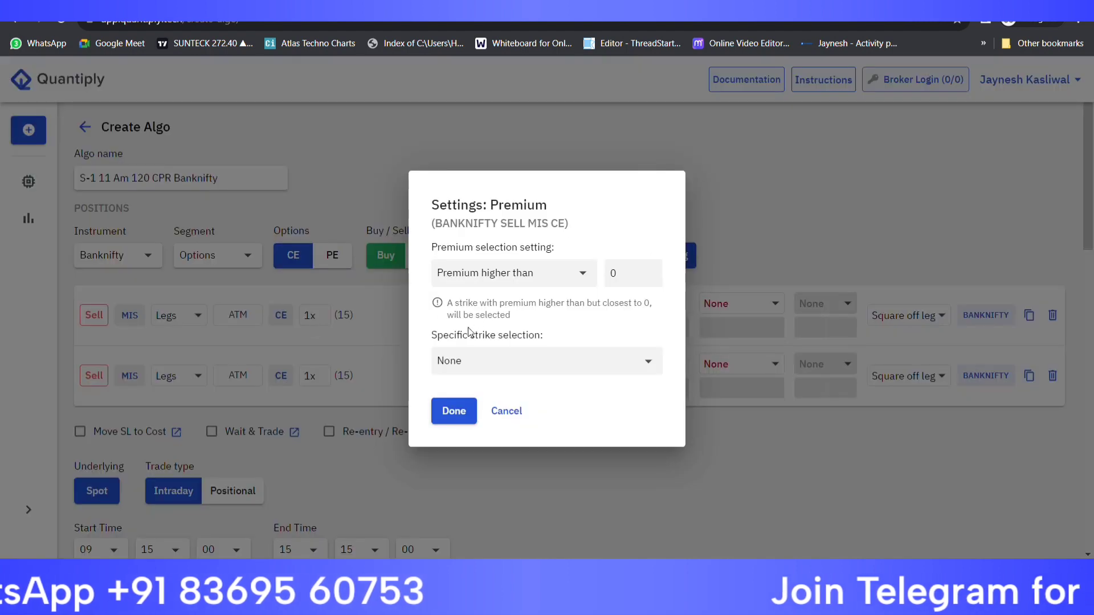
left_click(501, 268)
left_click(513, 352)
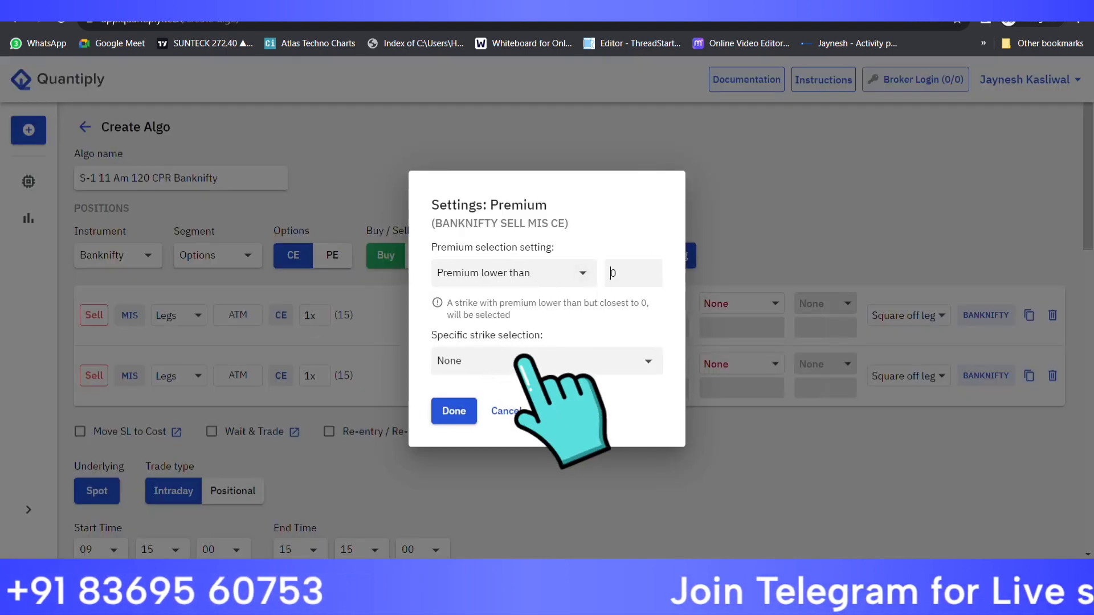
left_click(611, 273)
type("12")
left_click(450, 411)
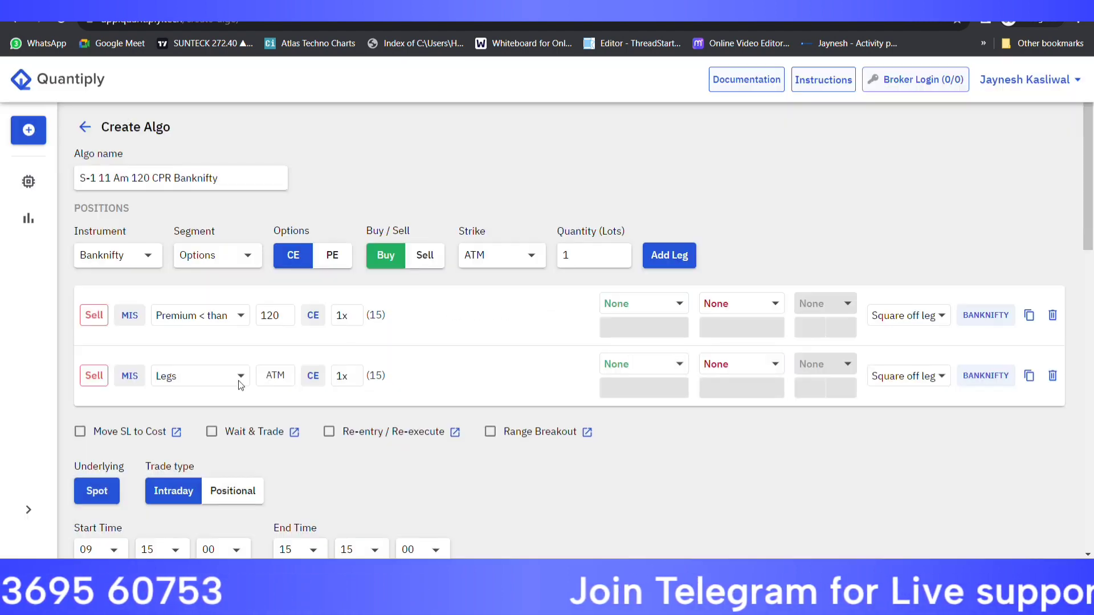
Set the second leg's strike selection to a premium lower than 120
left_click(220, 376)
left_click(204, 317)
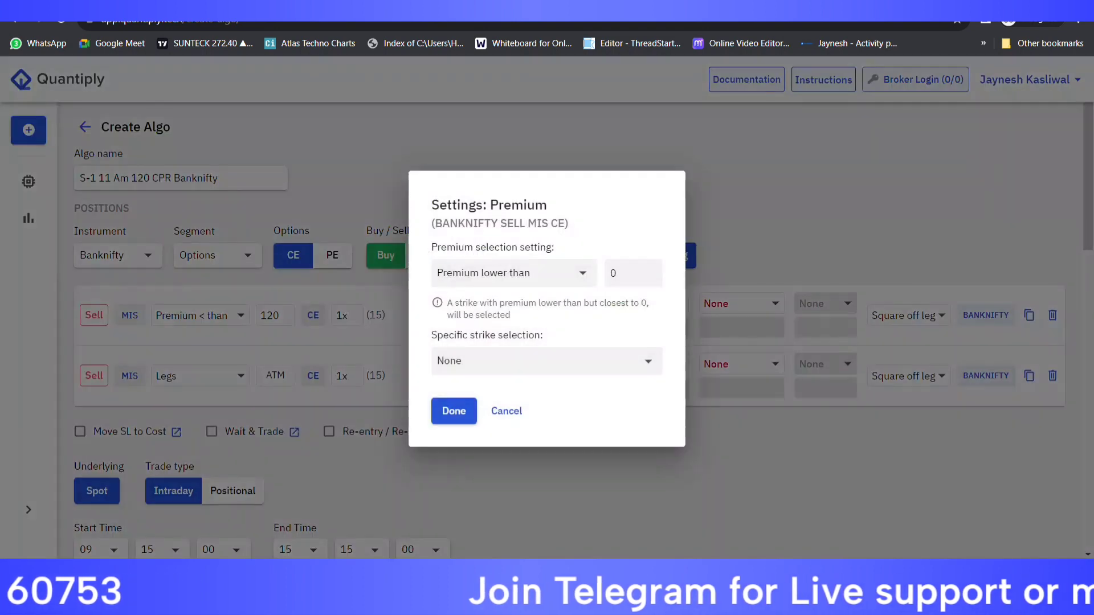
left_click(611, 273)
type("12")
left_click(454, 410)
Give both legs a percentage stop loss of 20
left_click(738, 308)
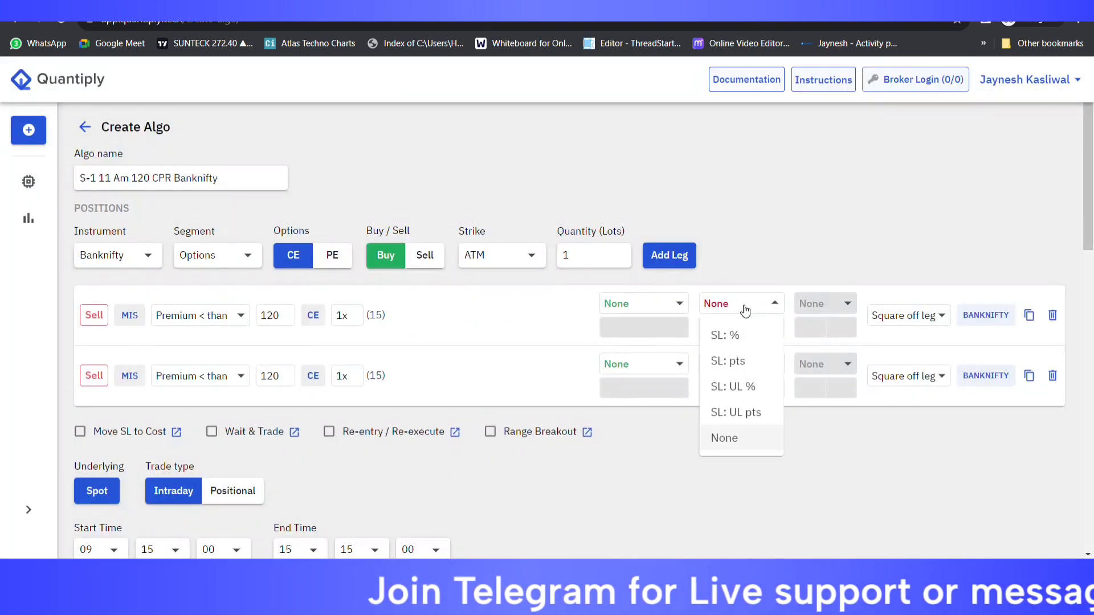
left_click(747, 337)
type("20")
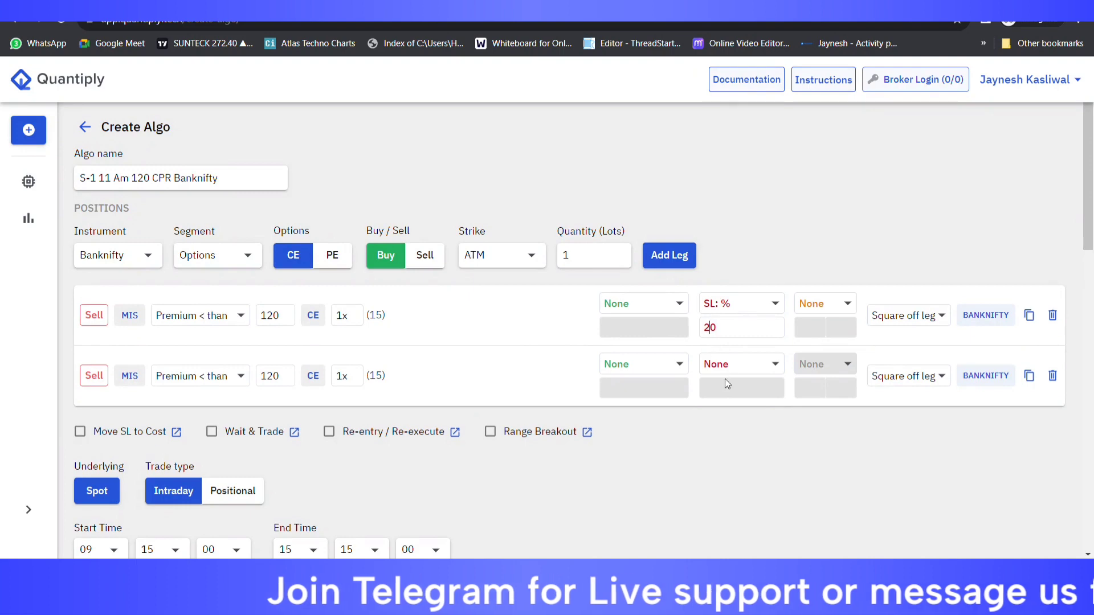
left_click(735, 365)
left_click(722, 391)
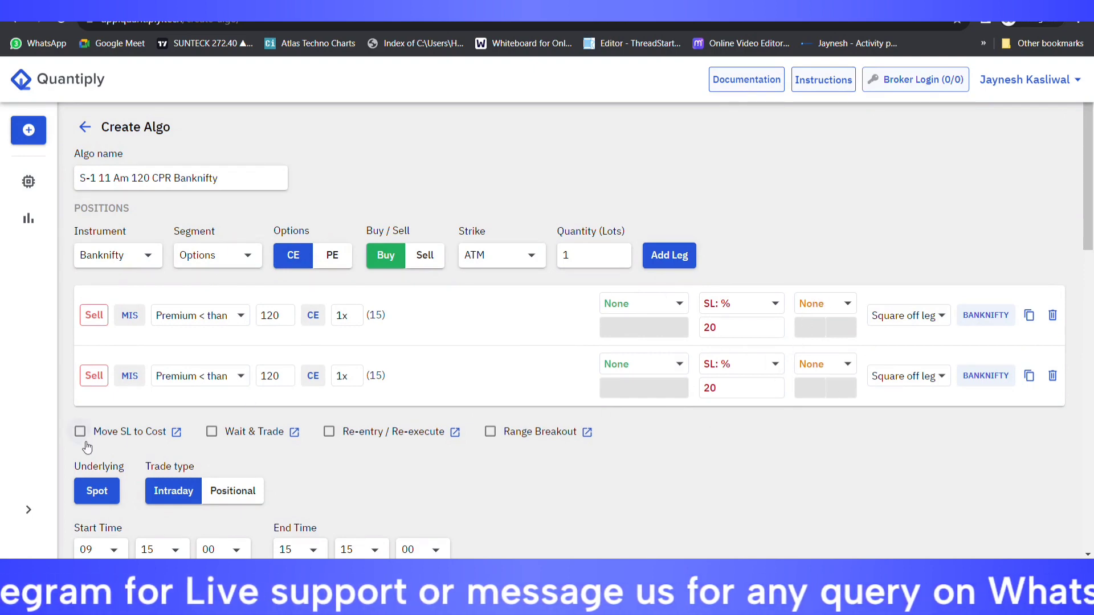
Enable Re-entry / Re-execute and choose RE COST as the first leg's stop-loss re-entry type
left_click(319, 4)
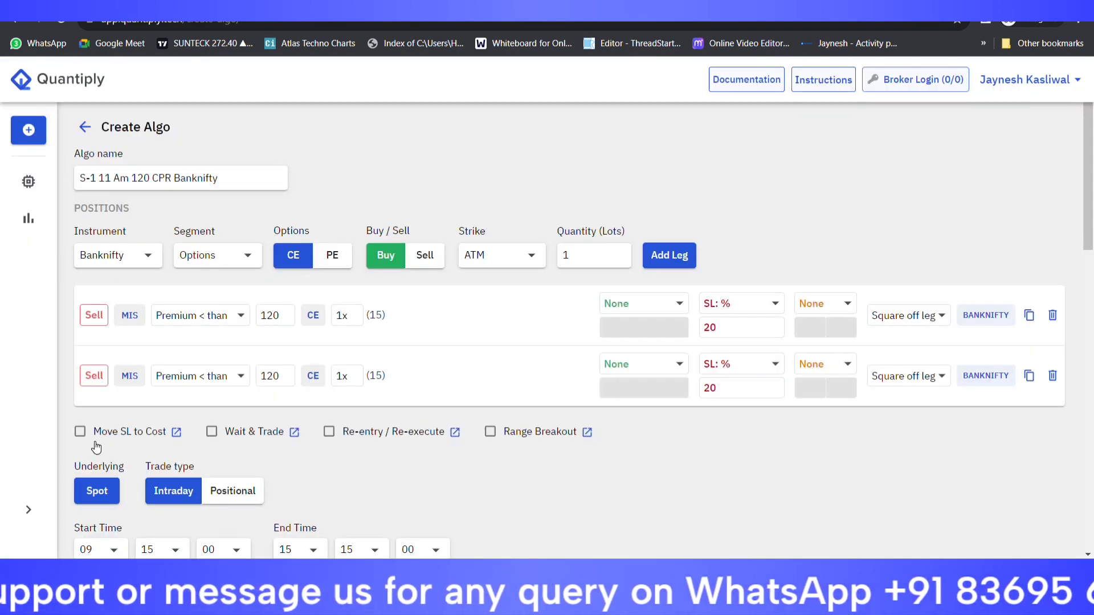
left_click(331, 436)
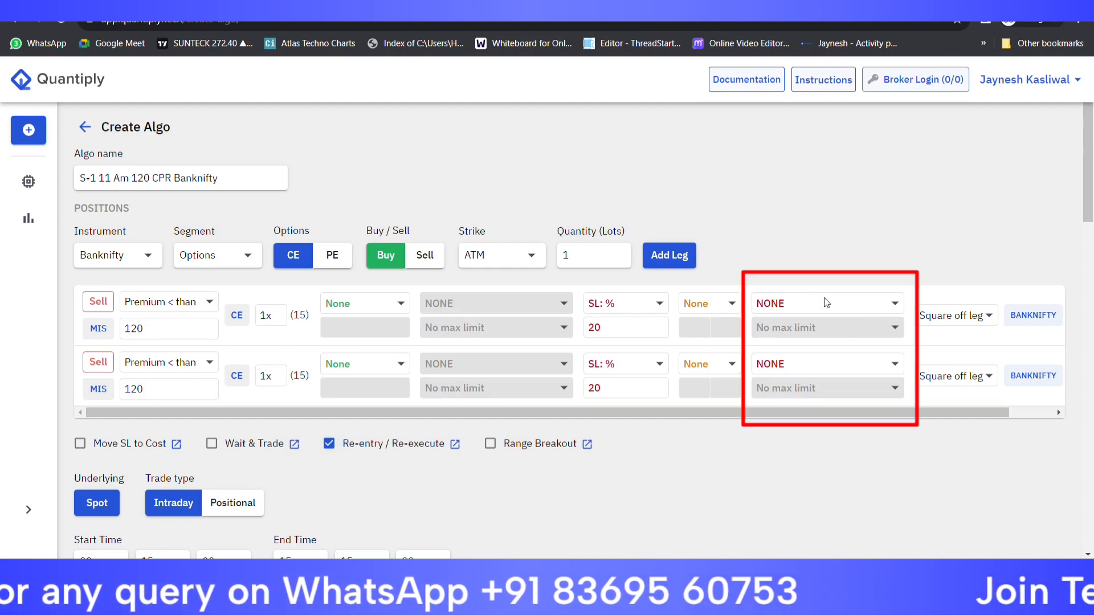
left_click(863, 308)
left_click(578, 280)
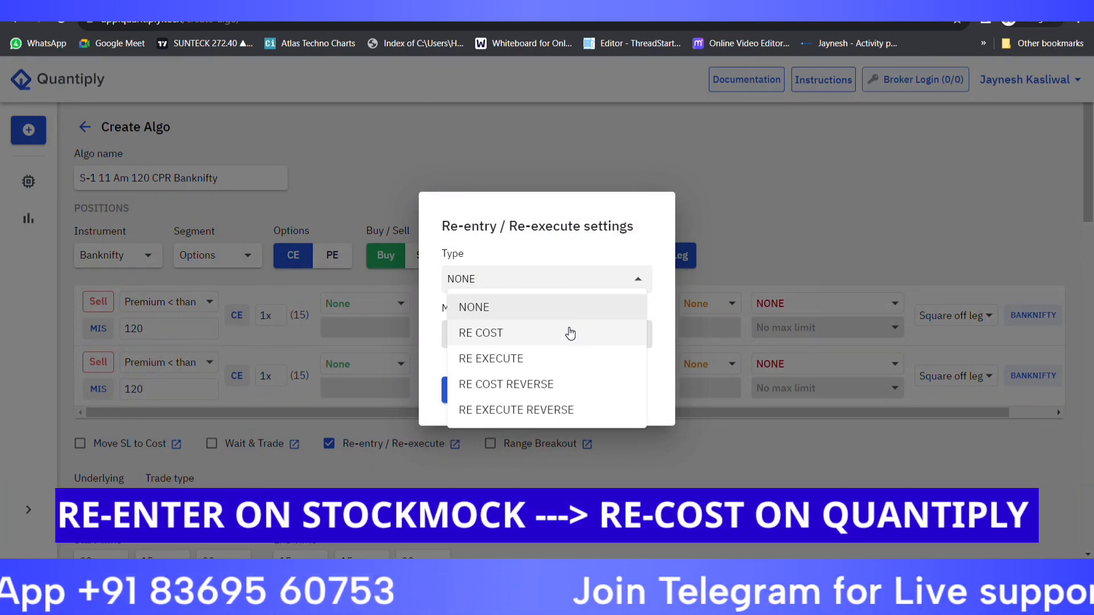
left_click(569, 334)
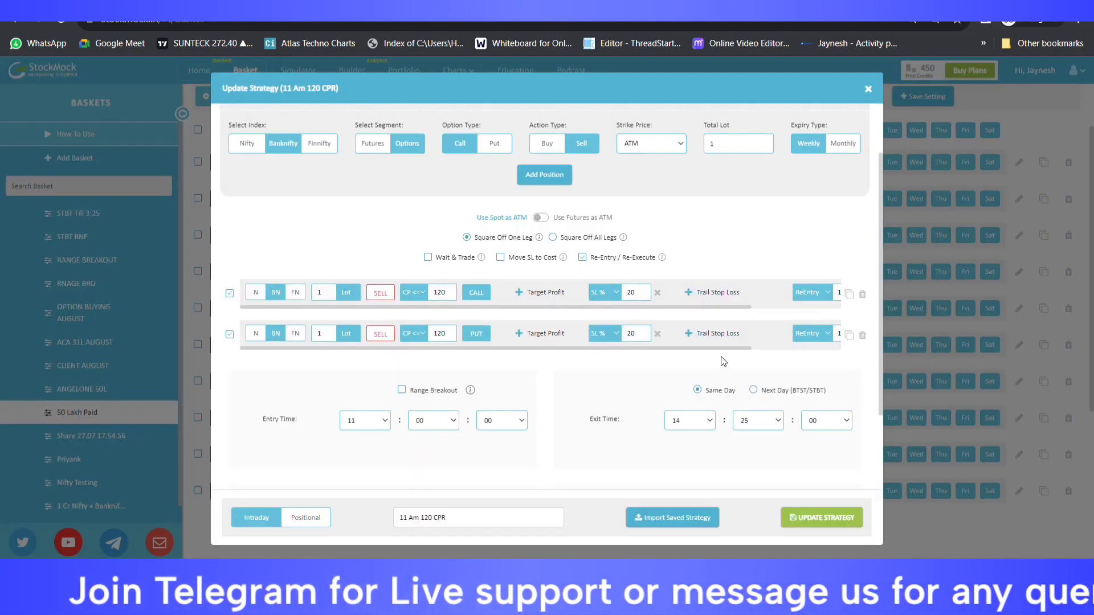
Check the re-entry count in StockMock, then save the first leg's RE COST setting in Quantiply with a maximum of 1 re-entry
left_click_drag(726, 349, 806, 348)
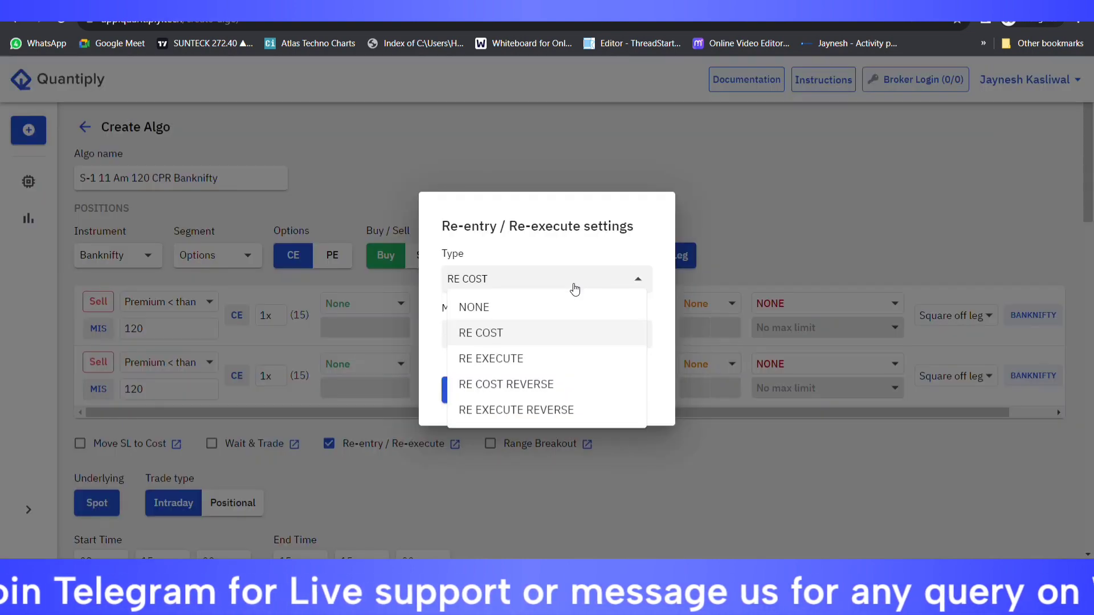
left_click(556, 333)
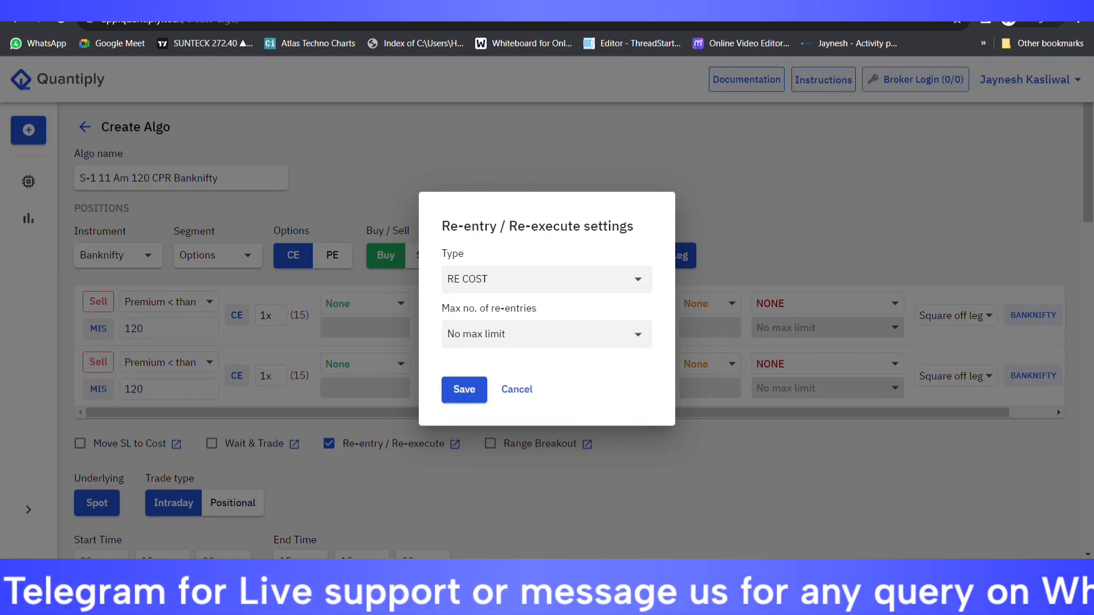
left_click(550, 337)
left_click(520, 389)
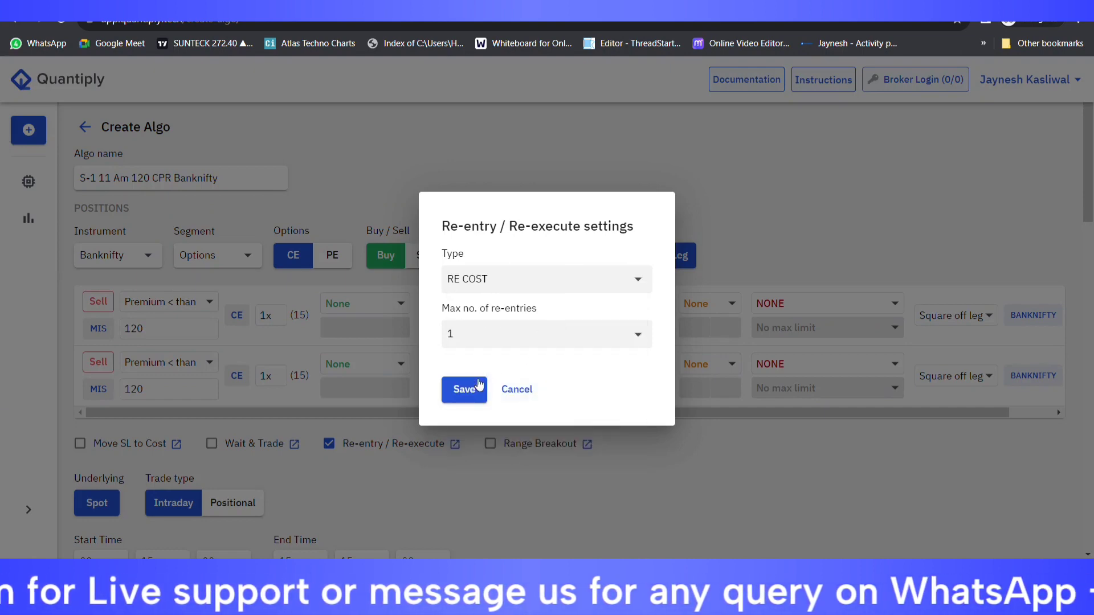
left_click(462, 389)
Set the second leg's stop-loss re-entry to RE COST with a maximum of 1 re-entry and save it
left_click(781, 365)
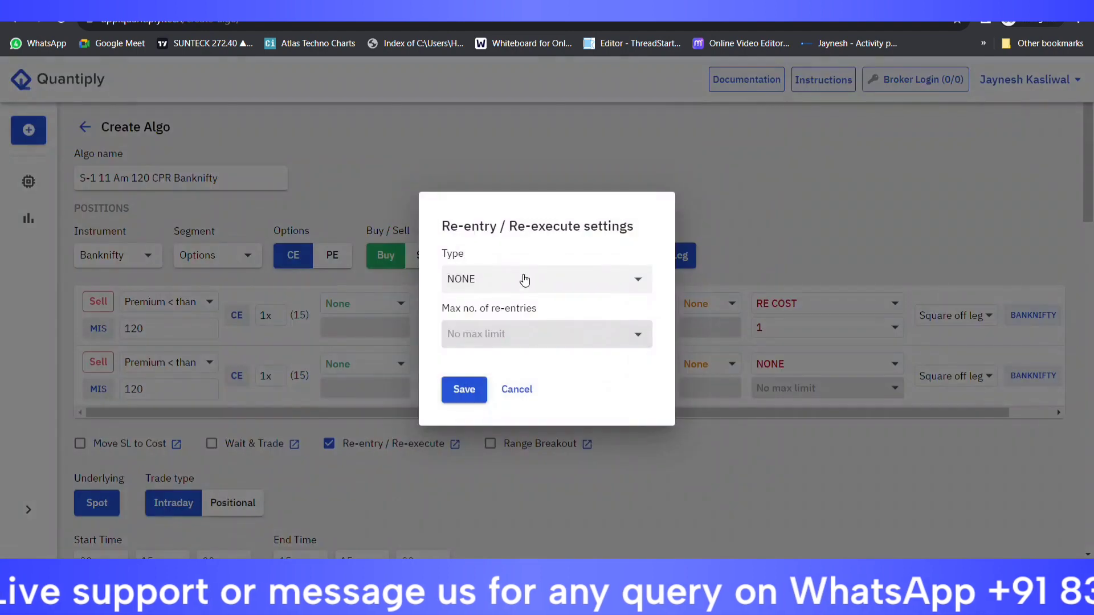
left_click(520, 279)
left_click(521, 339)
left_click(526, 342)
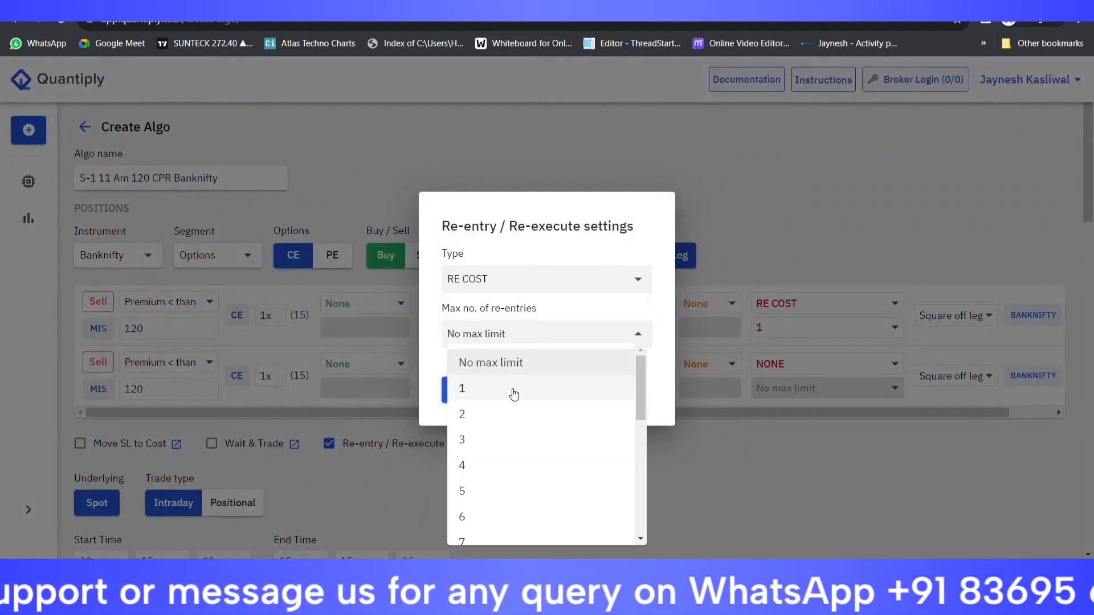
left_click(512, 388)
left_click(464, 390)
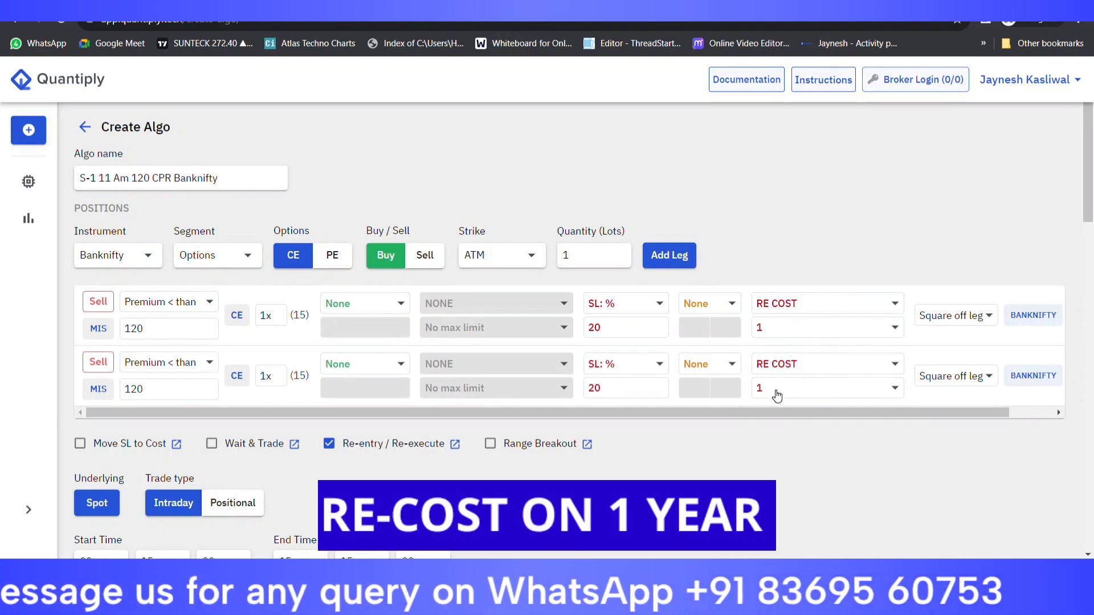
Set the algo's start time to 11:00
scroll(775, 394, "down", 5)
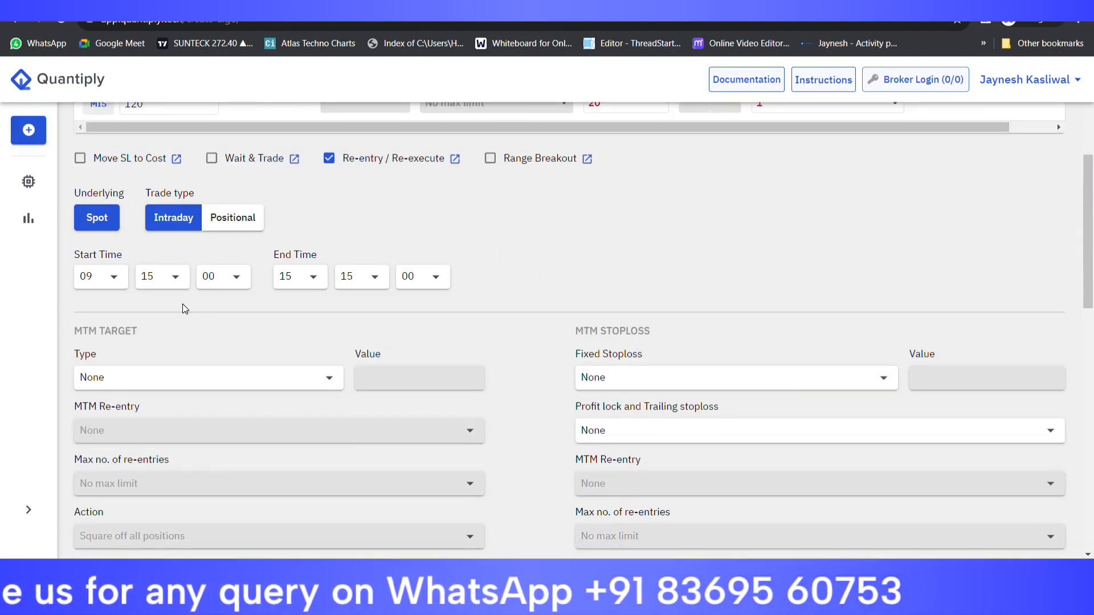
left_click(114, 276)
left_click(100, 355)
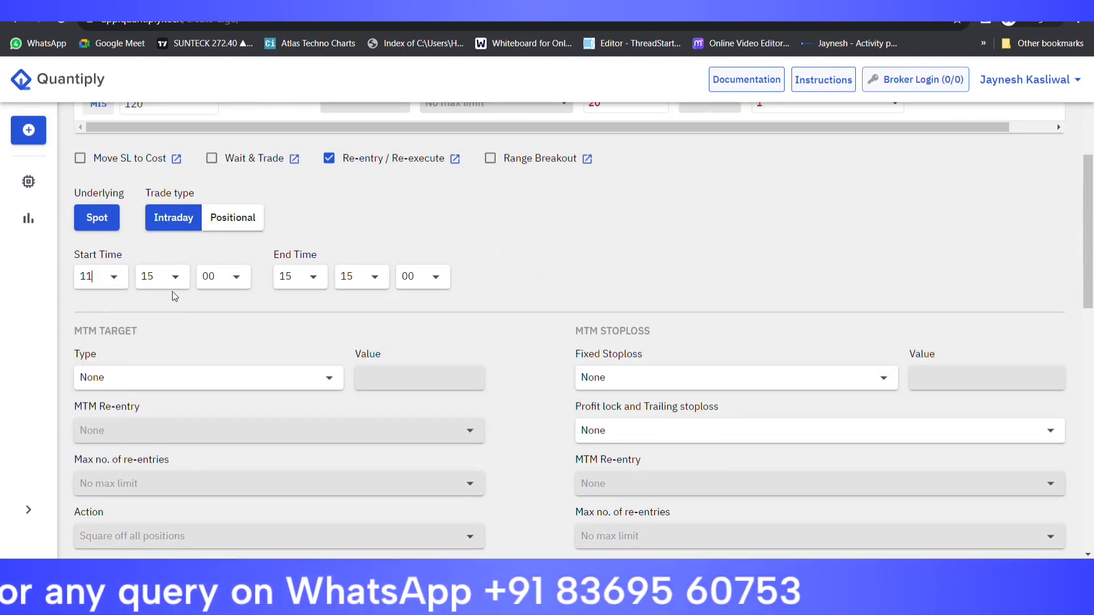
left_click(174, 278)
scroll(166, 319, "up", 4)
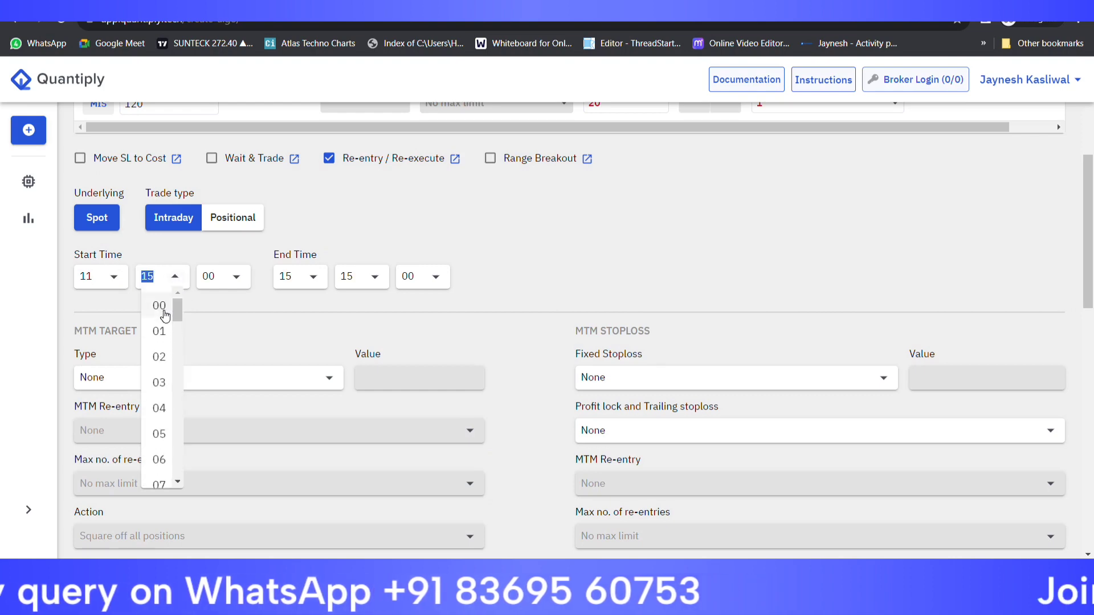
left_click(162, 304)
Set the algo's end time to 14:25
left_click(369, 277)
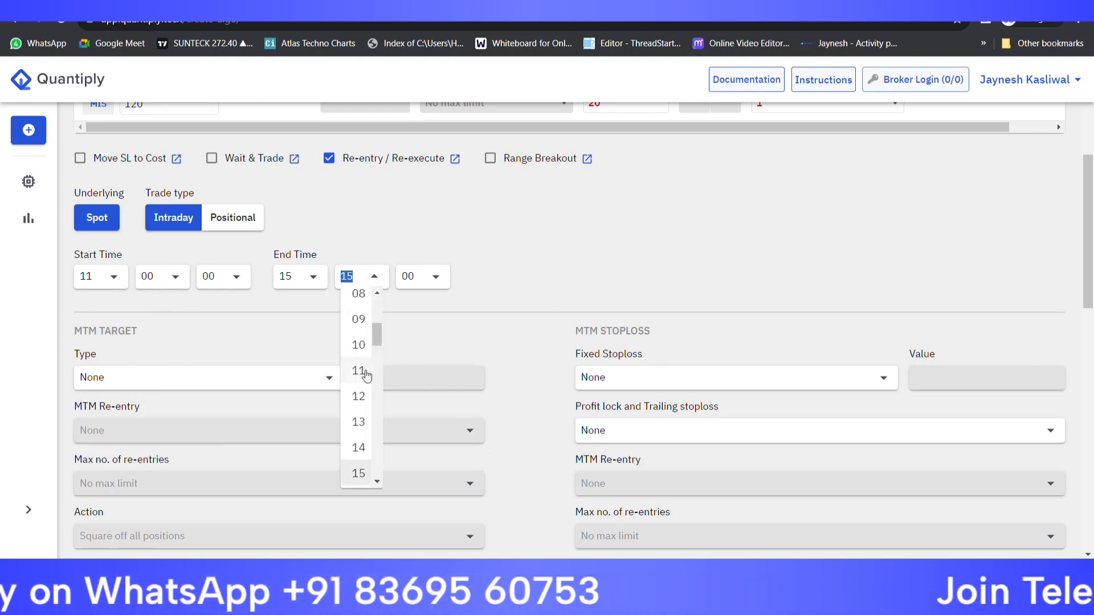
scroll(361, 370, "down", 3)
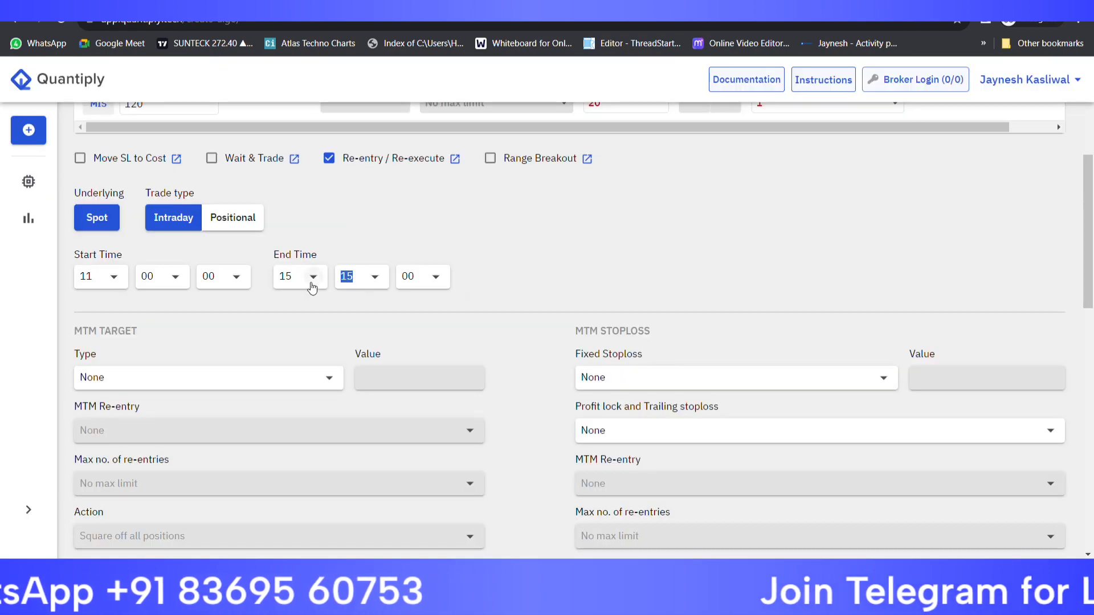
left_click(311, 283)
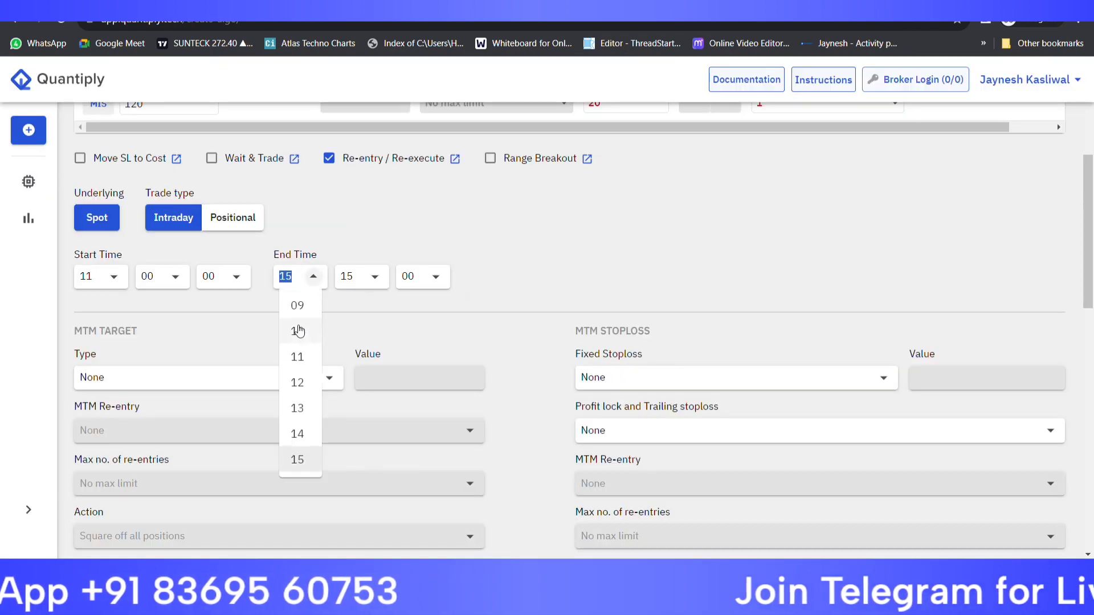
left_click(297, 434)
left_click(371, 280)
scroll(367, 365, "down", 3)
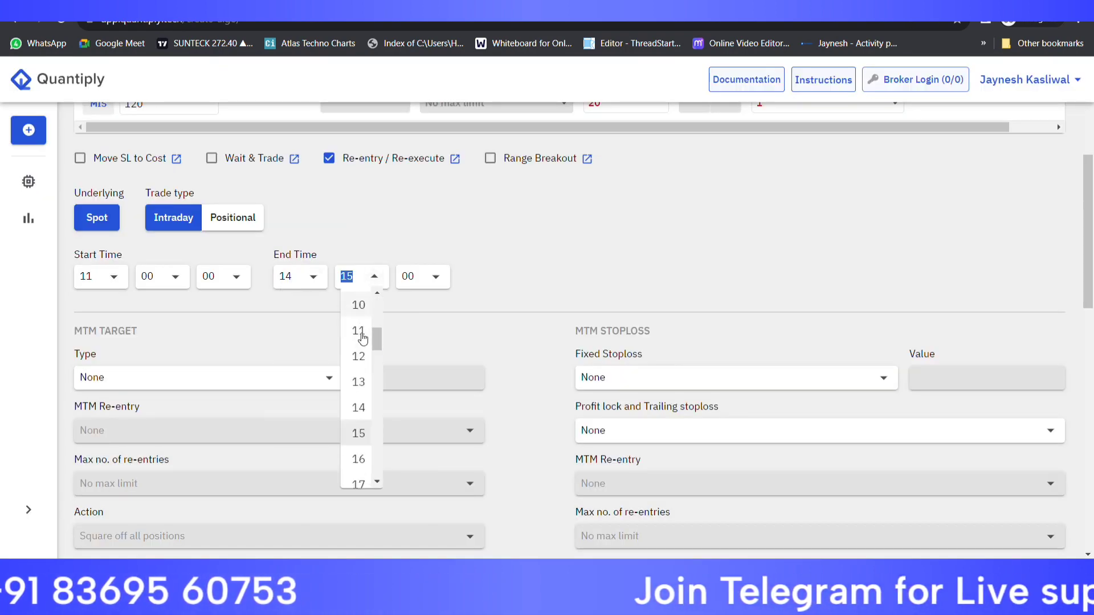
scroll(363, 405, "down", 2)
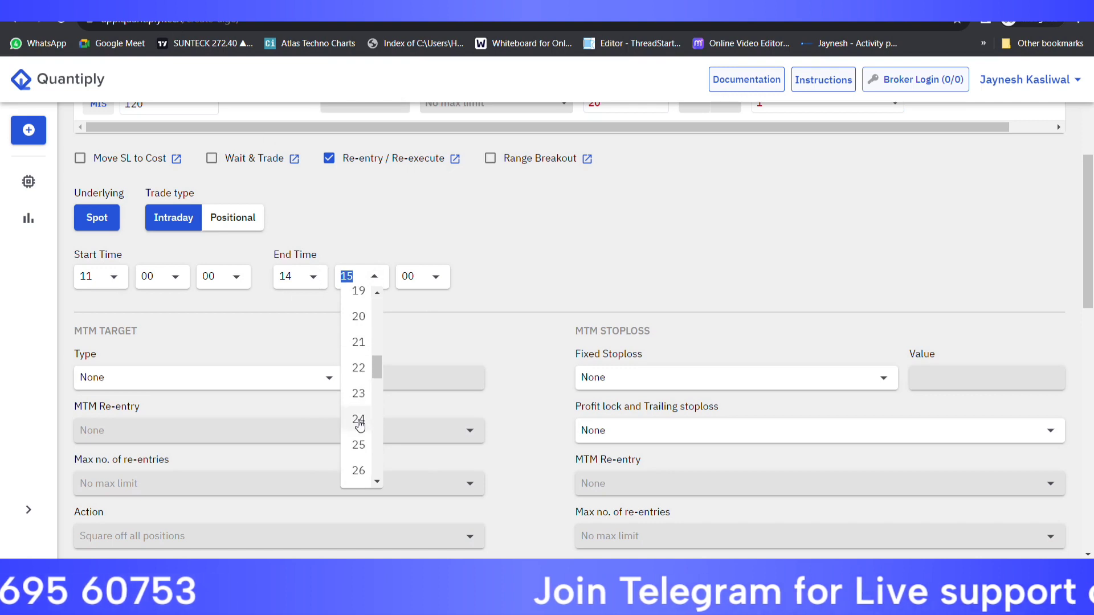
left_click(359, 444)
Set the algo's Re-entry / Re-execute method to Candle close in the advanced settings
scroll(163, 330, "down", 3)
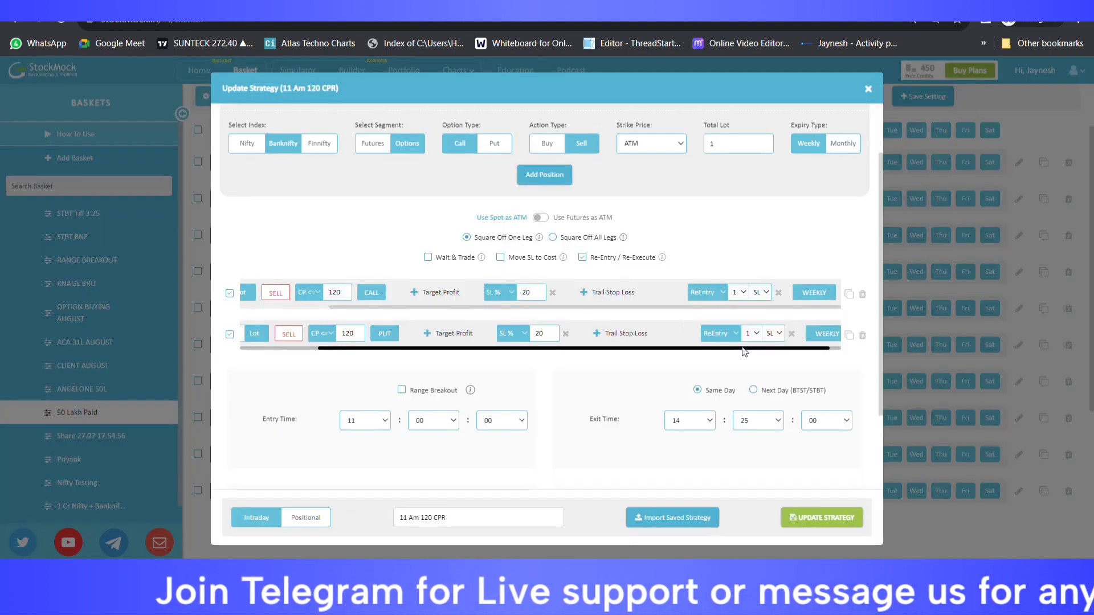
scroll(744, 351, "down", 2)
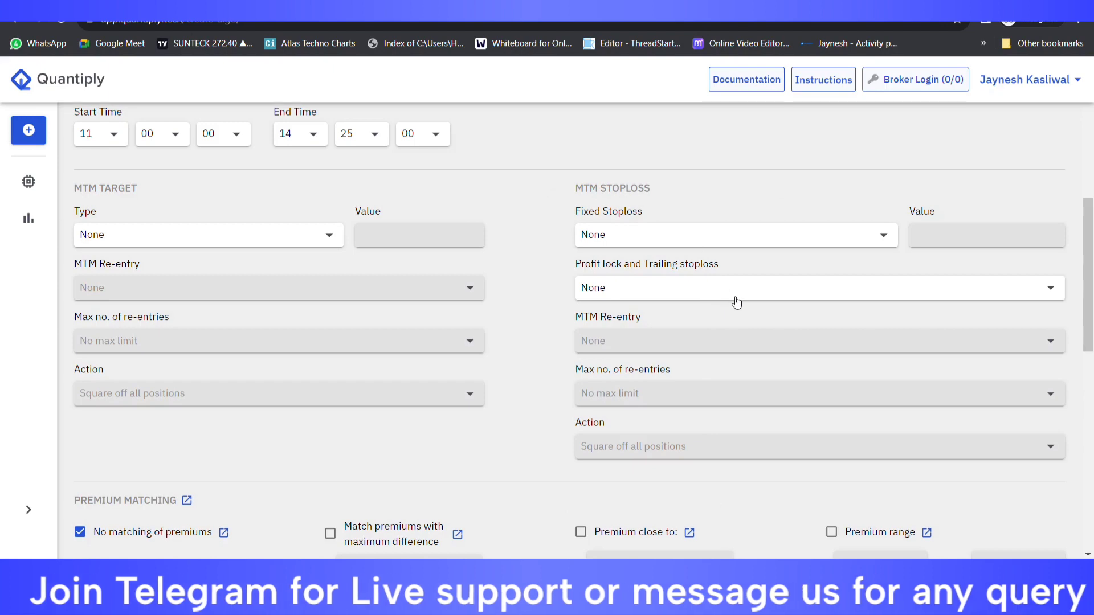
scroll(739, 305, "down", 5)
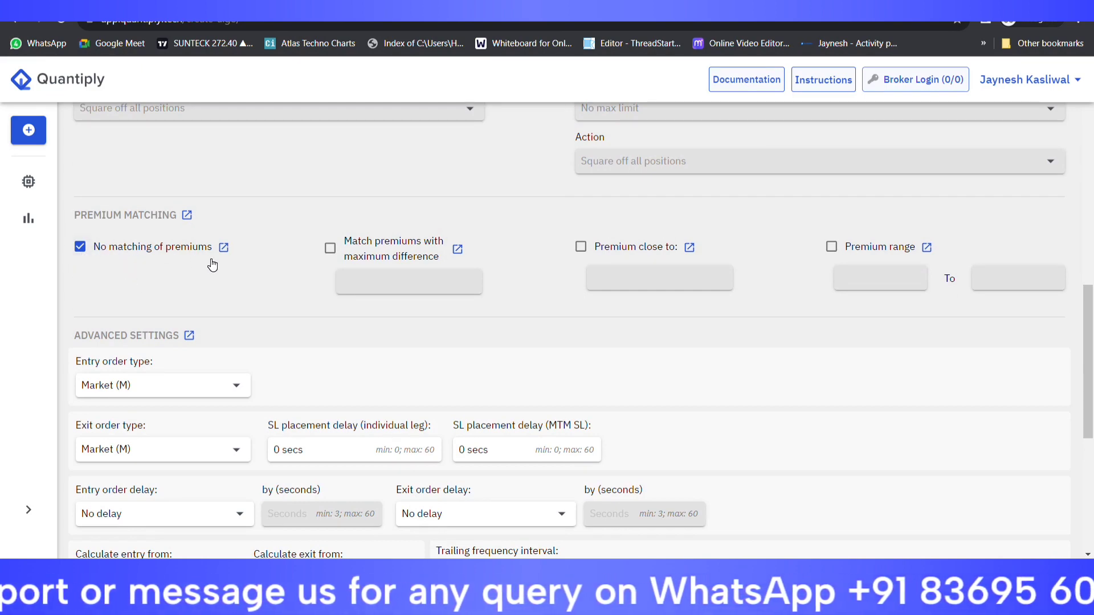
scroll(200, 264, "down", 2)
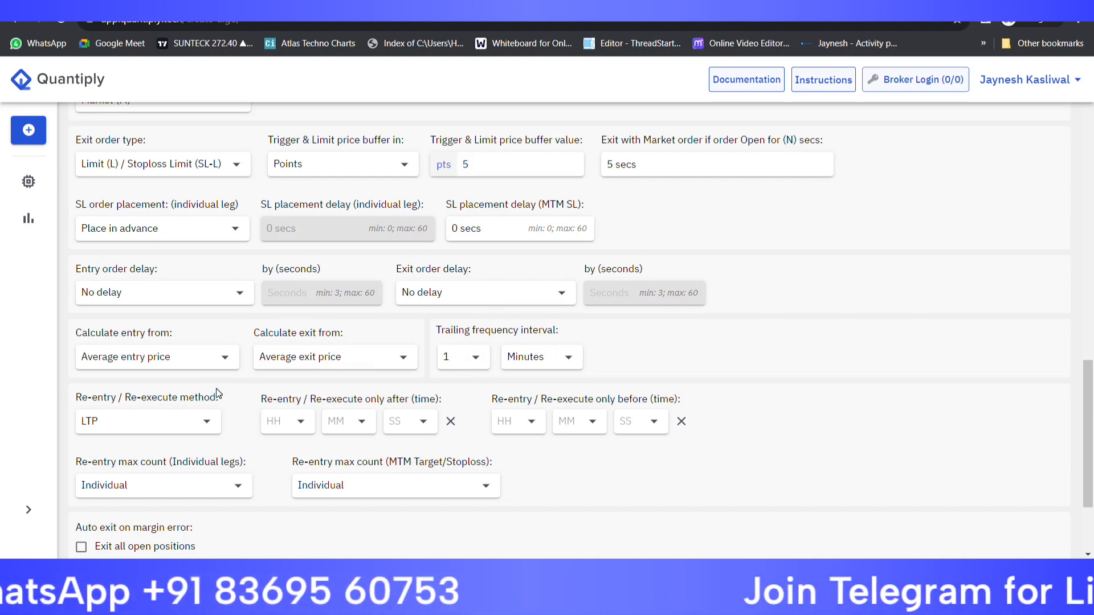
left_click(206, 421)
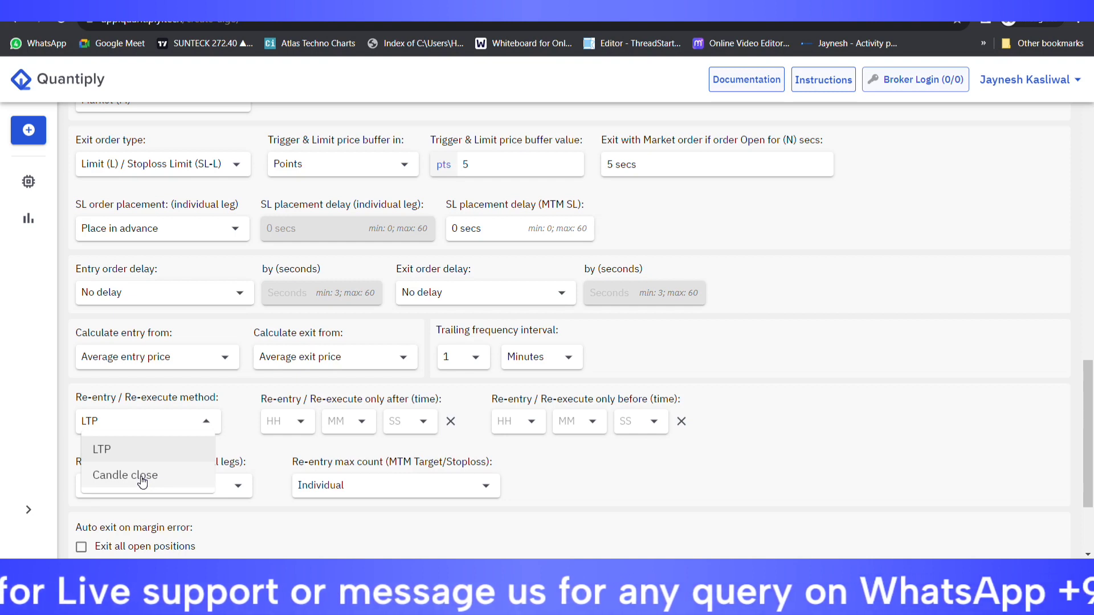
left_click(174, 393)
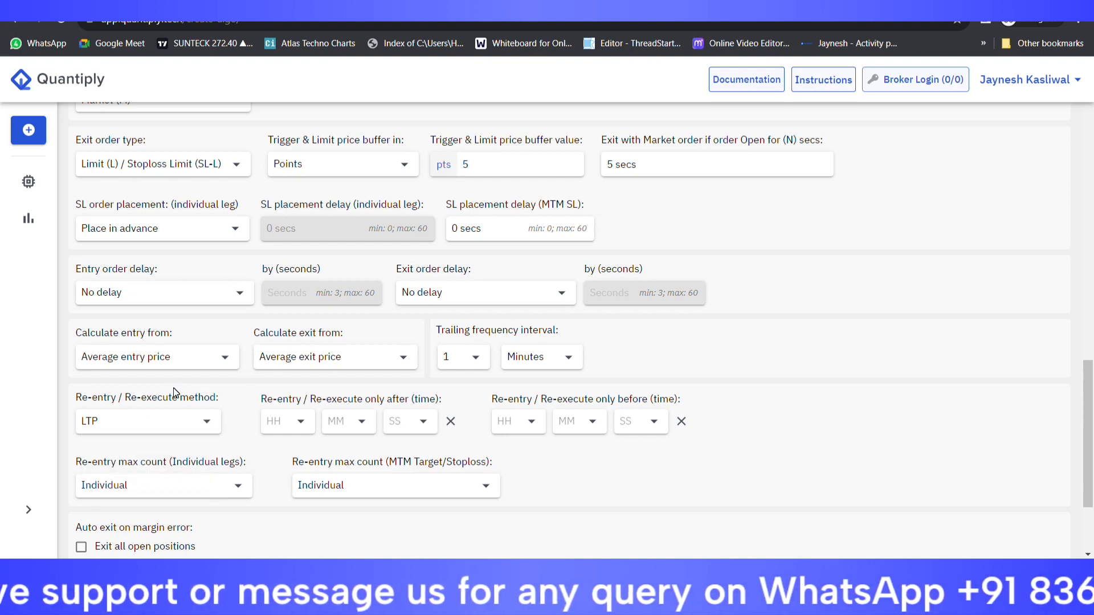
left_click(162, 429)
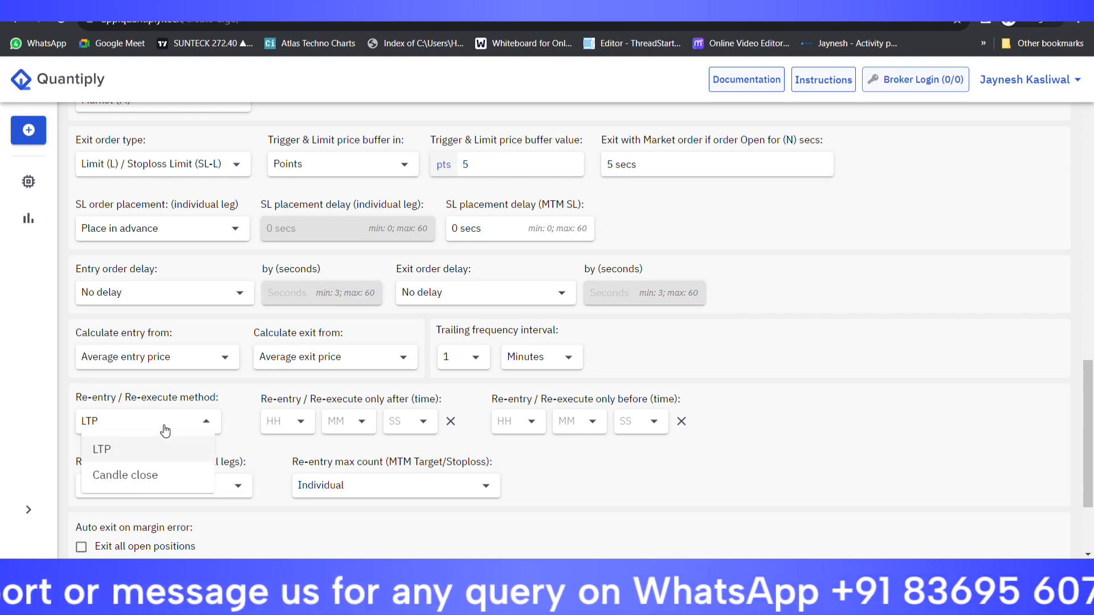
left_click(164, 484)
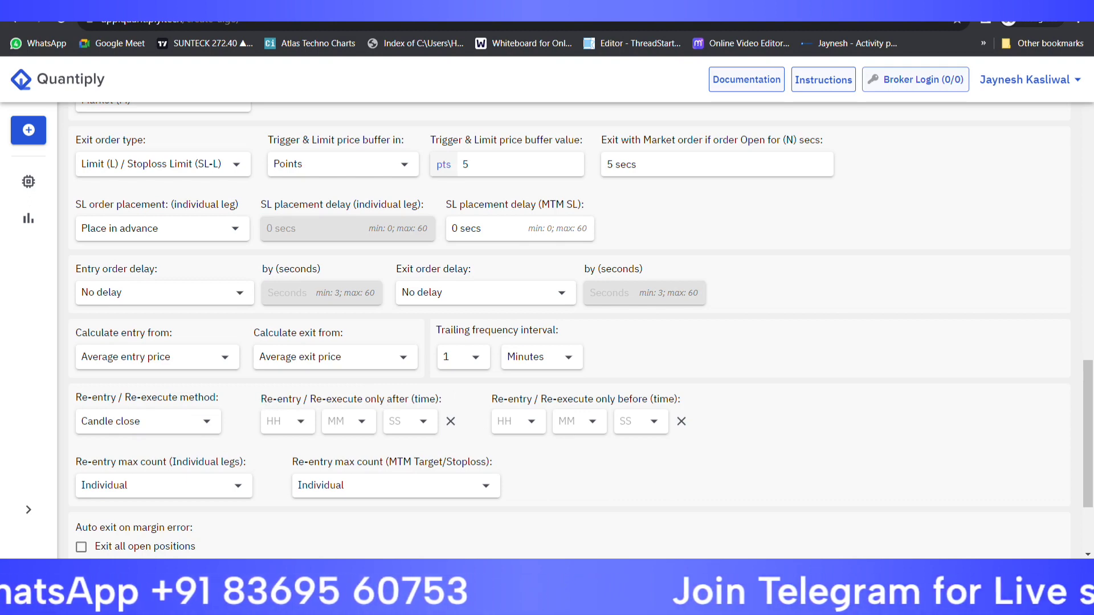
Switch to the Web whiteboard and handwrite 12 and 3 in an empty area, with outward-pointing lines beneath them
left_click(541, 8)
scroll(542, 289, "down", 7)
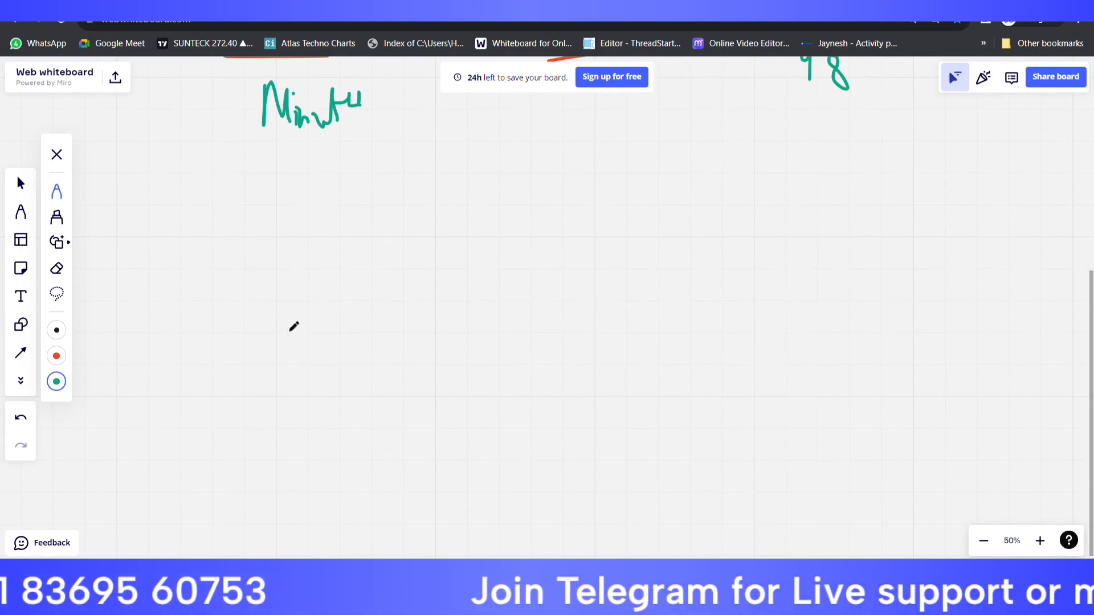
left_click_drag(234, 246, 247, 297)
mouse_move(261, 257)
left_mouse_down()
mouse_move(330, 286)
mouse_move(426, 266)
left_mouse_up()
left_click_drag(733, 240, 734, 290)
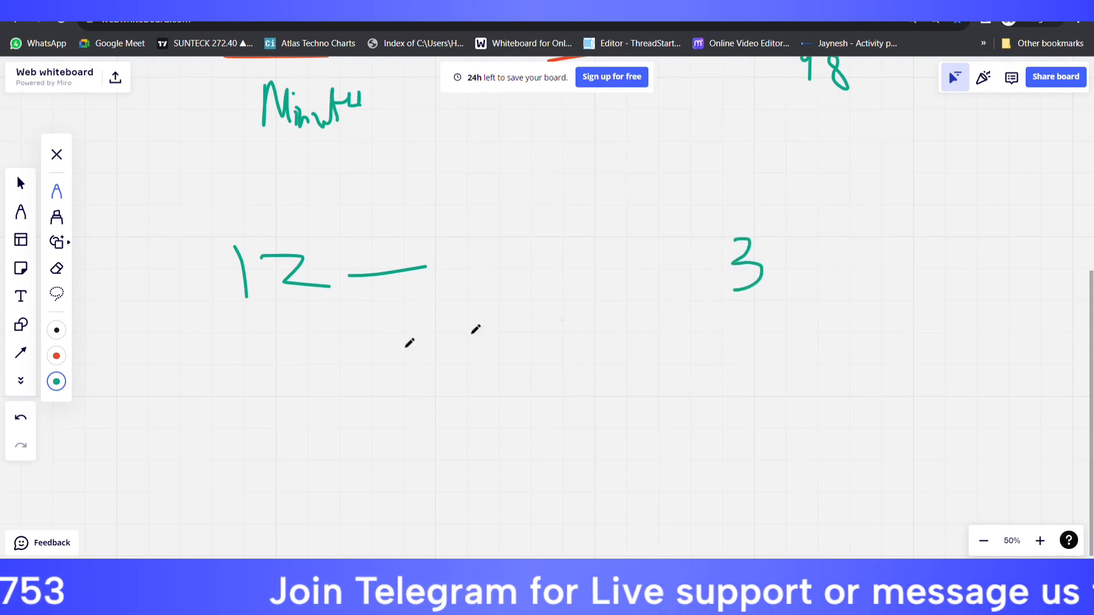
left_click_drag(281, 374, 176, 389)
mouse_move(186, 373)
left_mouse_down()
mouse_move(150, 402)
mouse_move(174, 410)
left_mouse_up()
mouse_move(755, 371)
left_mouse_down()
mouse_move(904, 365)
mouse_move(887, 401)
left_mouse_up()
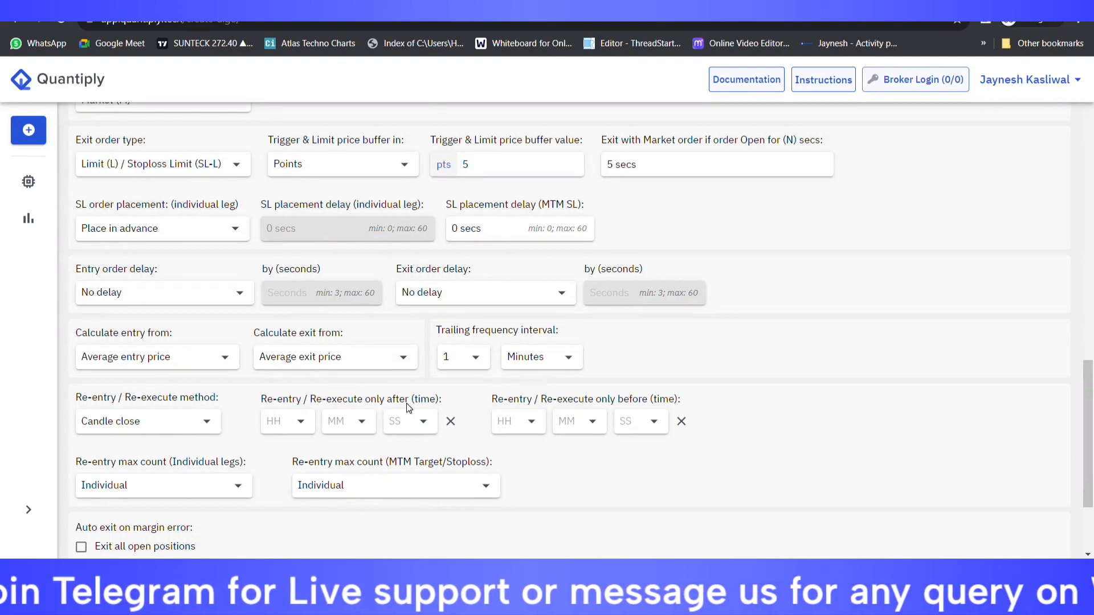
In Quantiply, set the time after which re-entry / re-execute is allowed to 12:00:00
left_click(294, 432)
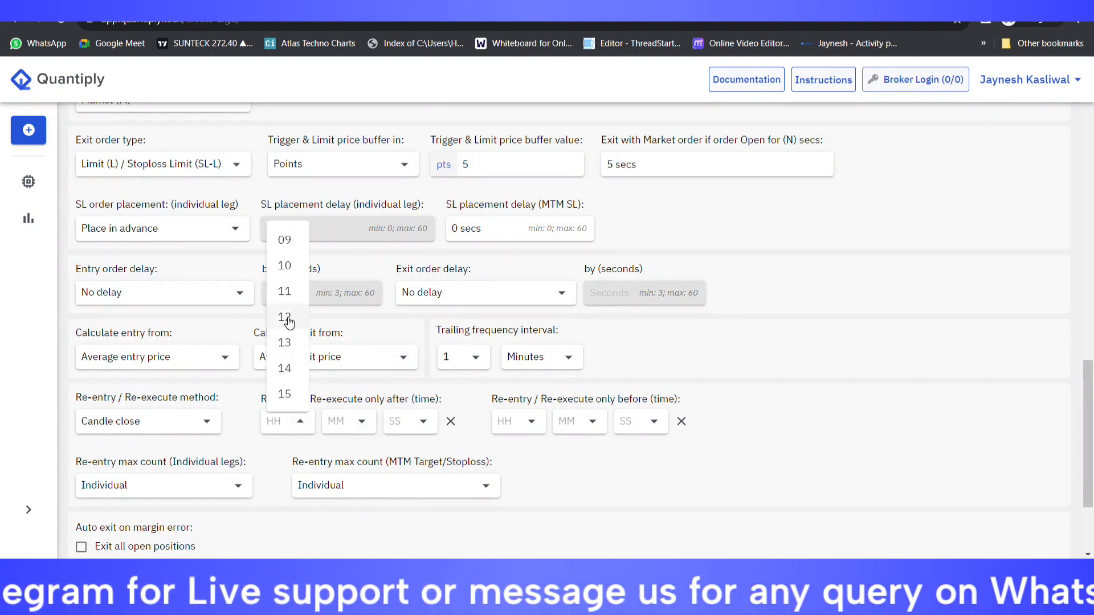
left_click(291, 324)
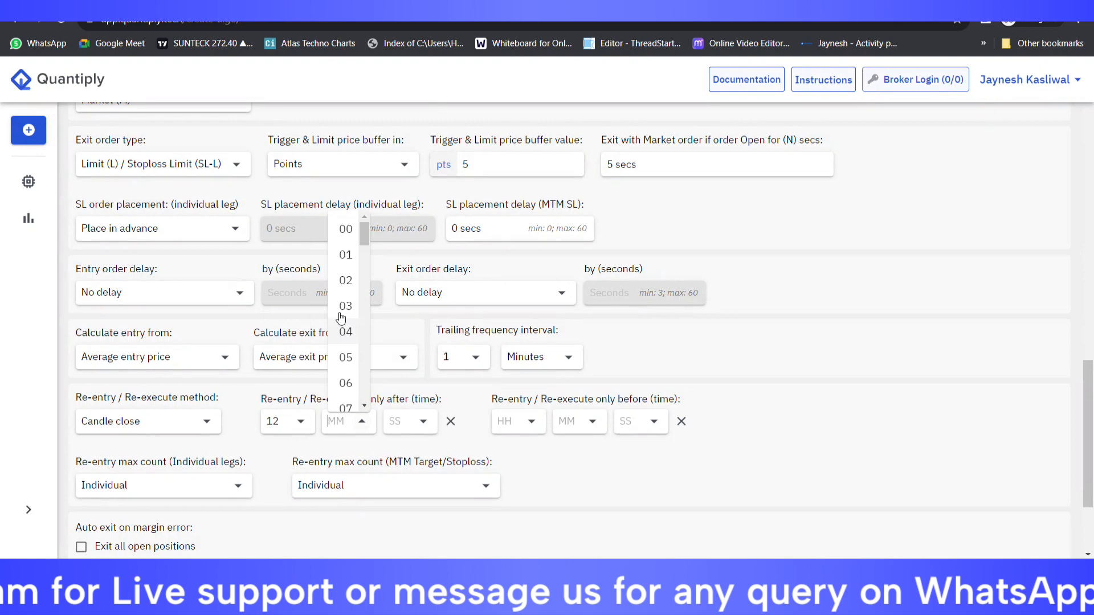
left_click(348, 231)
left_click(423, 427)
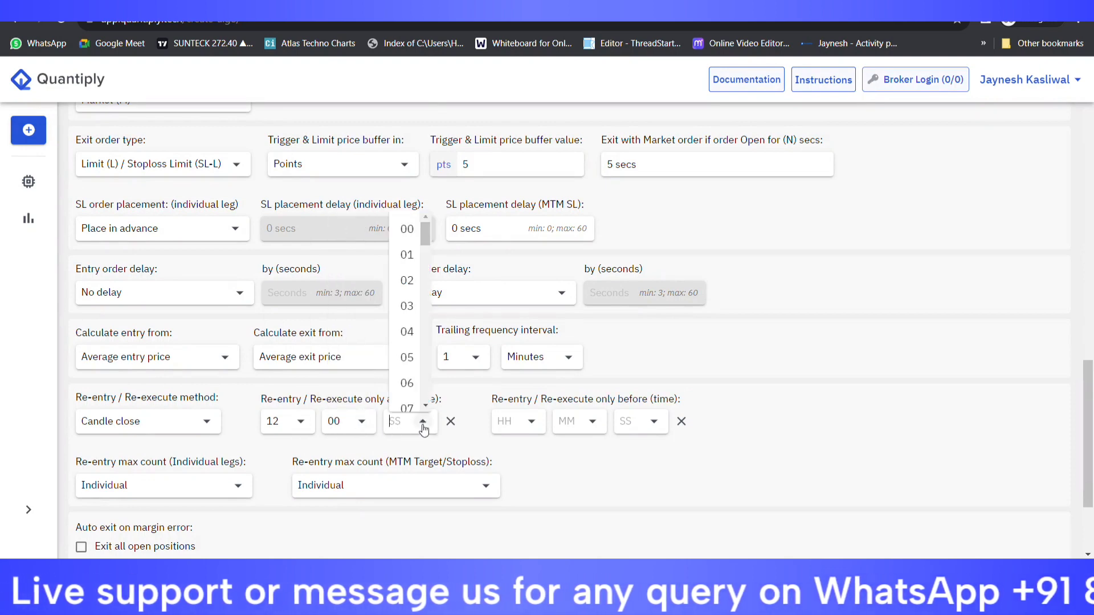
left_click(407, 229)
Set the time before which re-entry / re-execute is allowed to 15:00:00
left_click(534, 431)
scroll(515, 342, "down", 4)
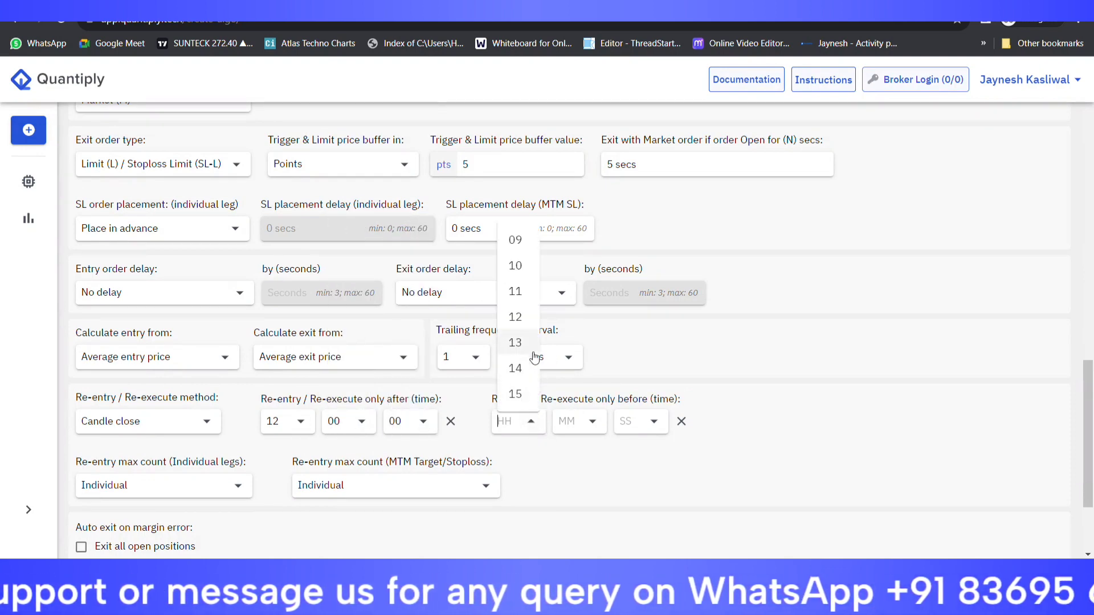
left_click(515, 395)
left_click(592, 422)
left_click(577, 231)
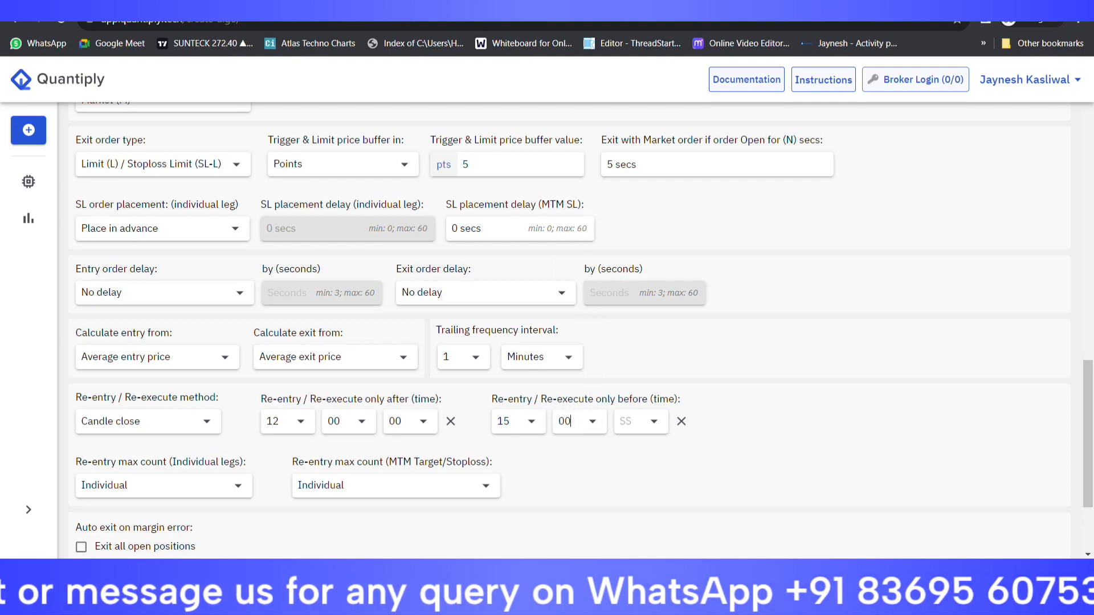
left_click(653, 421)
left_click(637, 230)
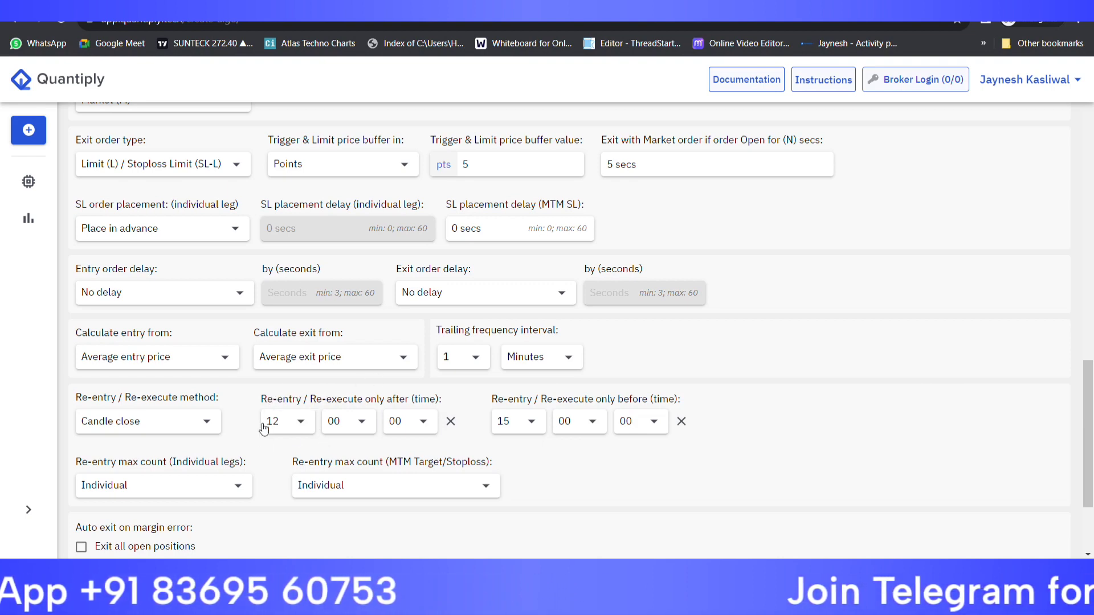
Clear both the only-after and only-before re-entry time limits
left_click(449, 421)
left_click(681, 420)
Enable exiting all open positions on a margin error and try to save the algo settings
scroll(209, 454, "down", 3)
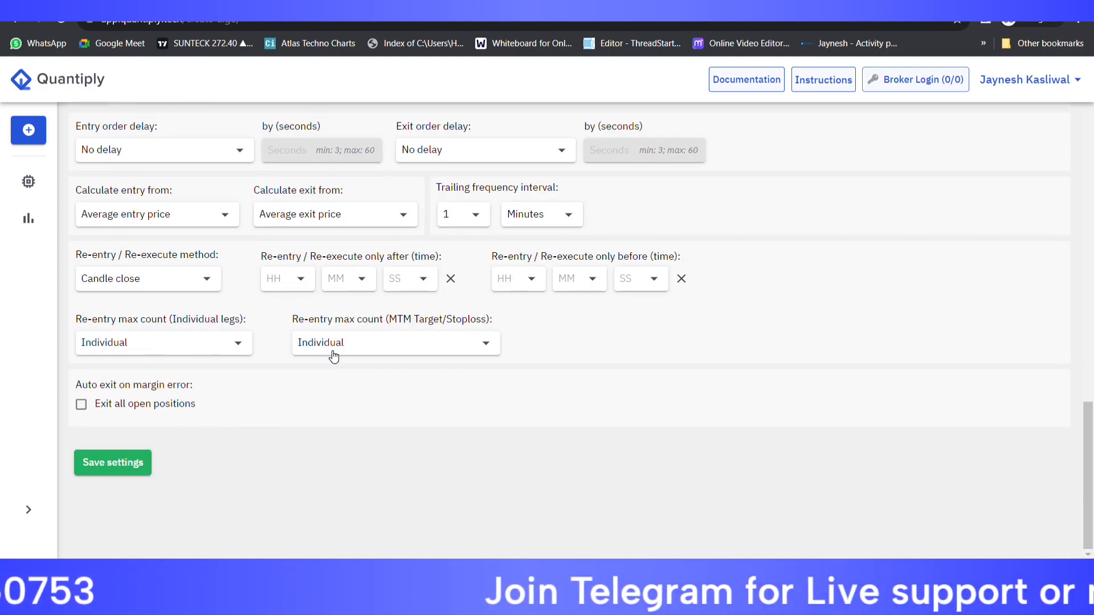
left_click(100, 408)
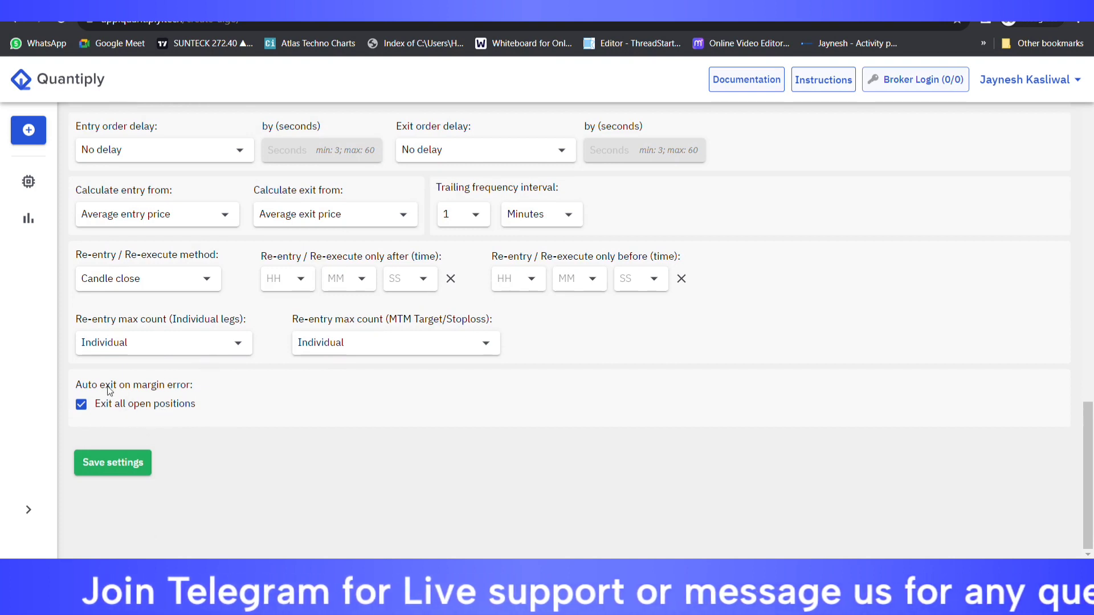
left_click(115, 462)
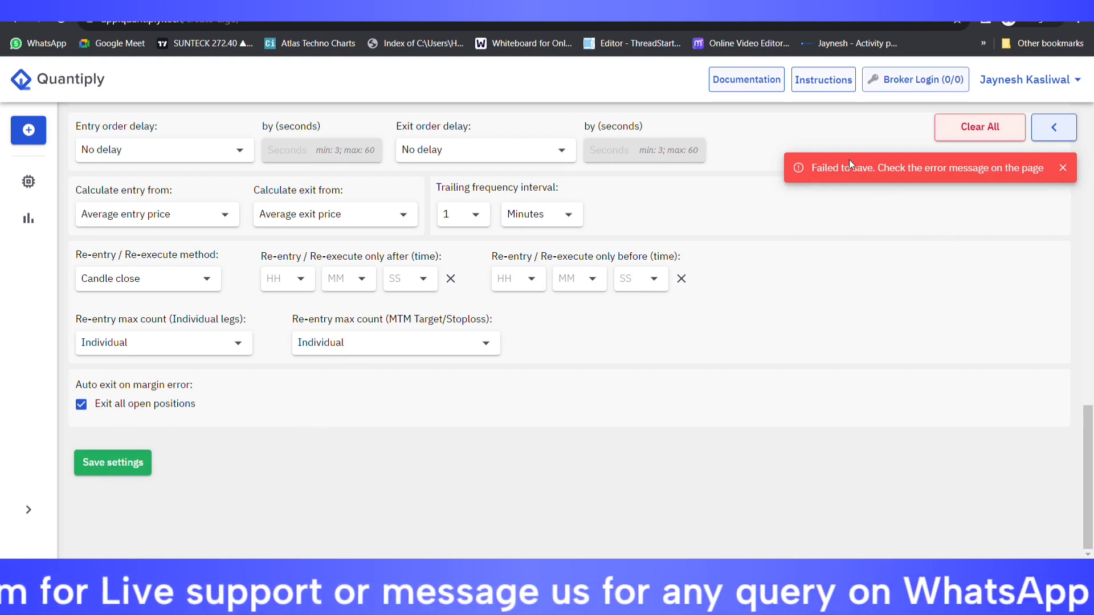
Review the save error and change the second leg's option type to PE
left_click_drag(811, 170, 968, 169)
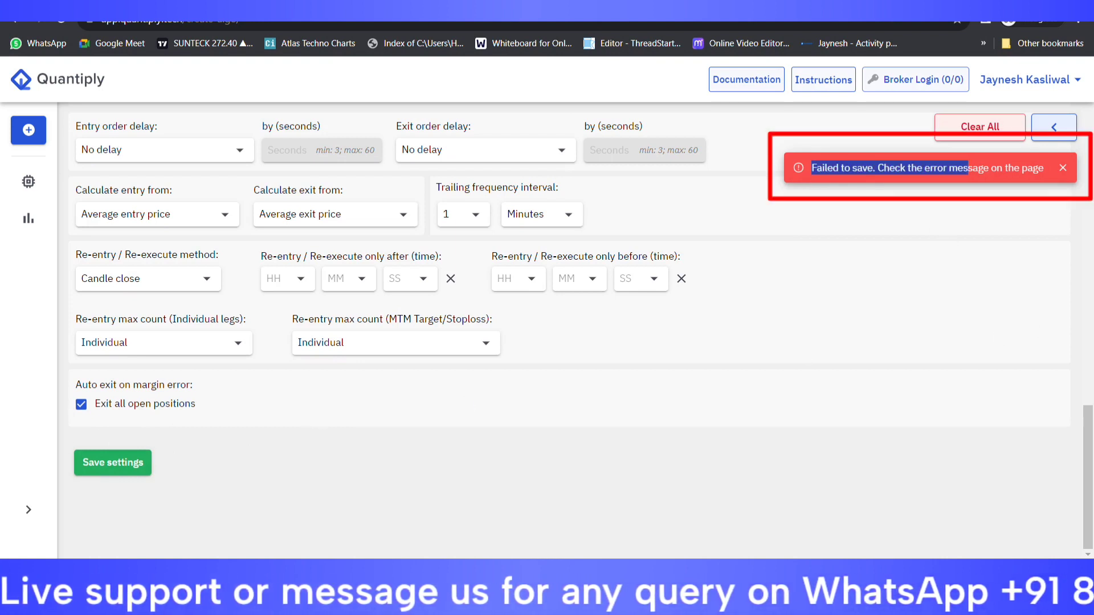
left_click(863, 243)
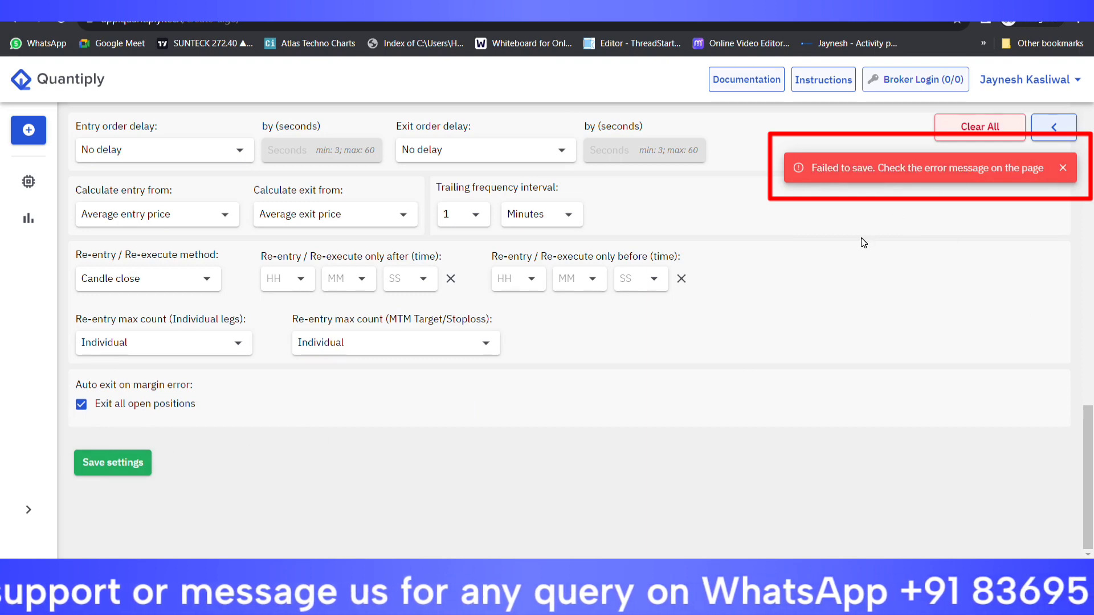
scroll(863, 256, "up", 10)
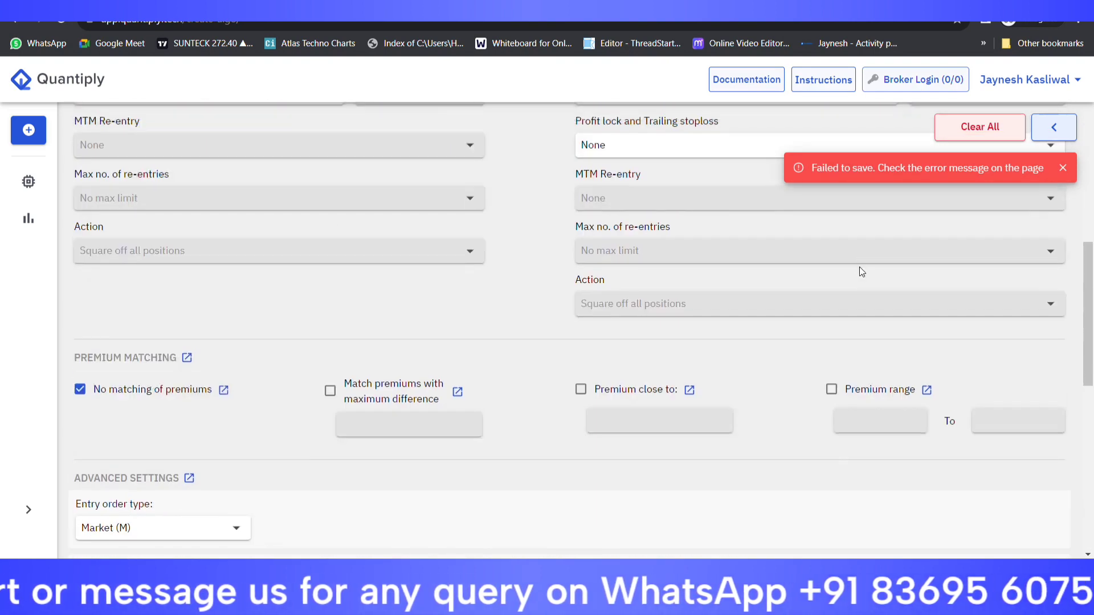
scroll(862, 271, "up", 10)
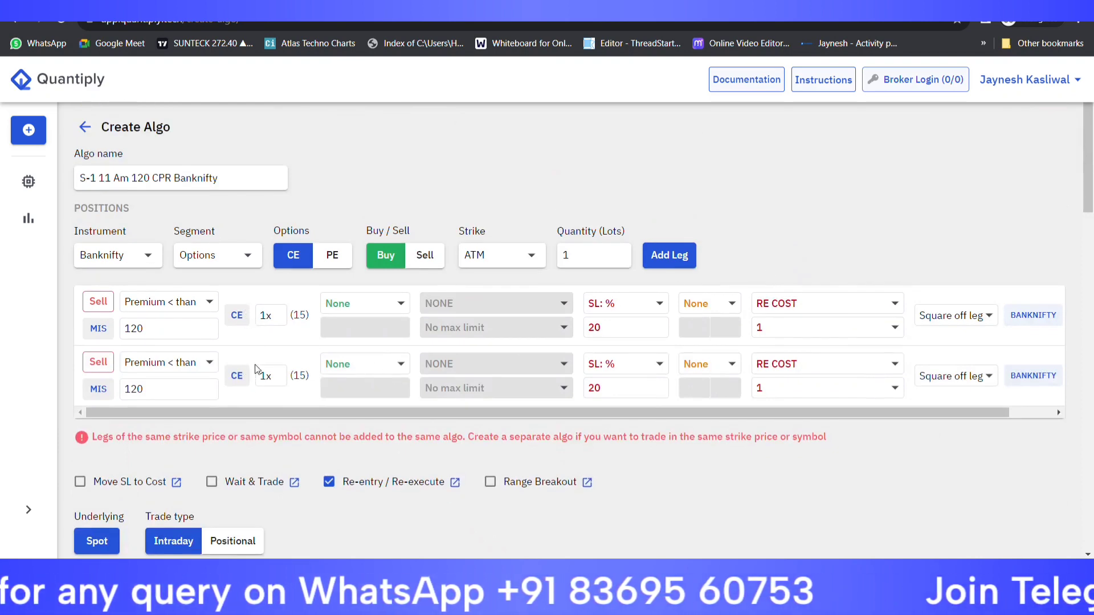
left_click(237, 376)
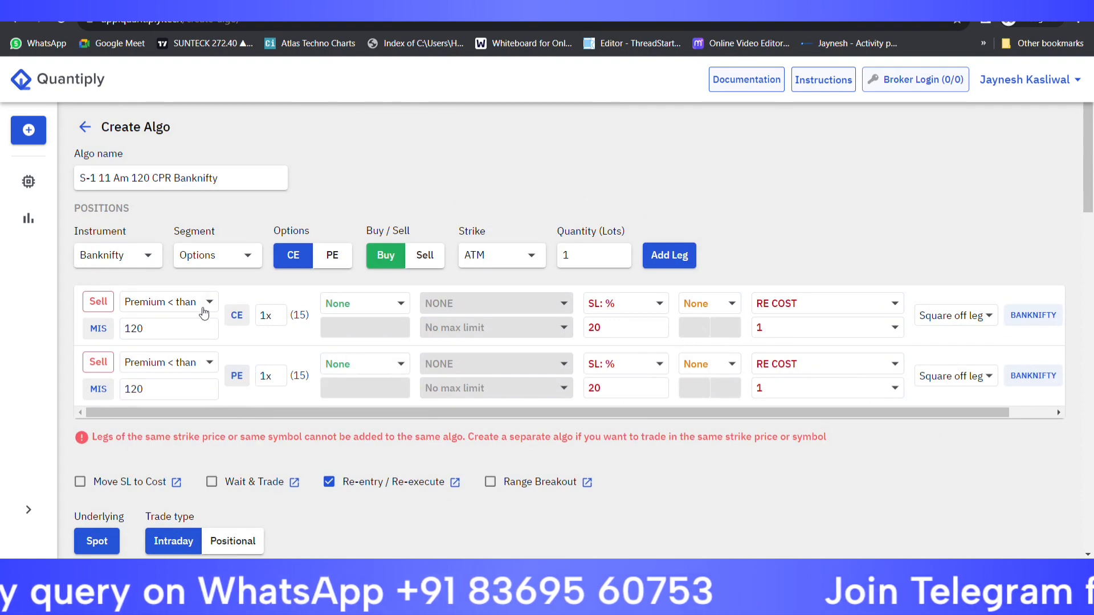
Save the algo settings and choose Friday as the day for the S-1 11 Am 120 CPR Banknifty algo
scroll(222, 362, "down", 15)
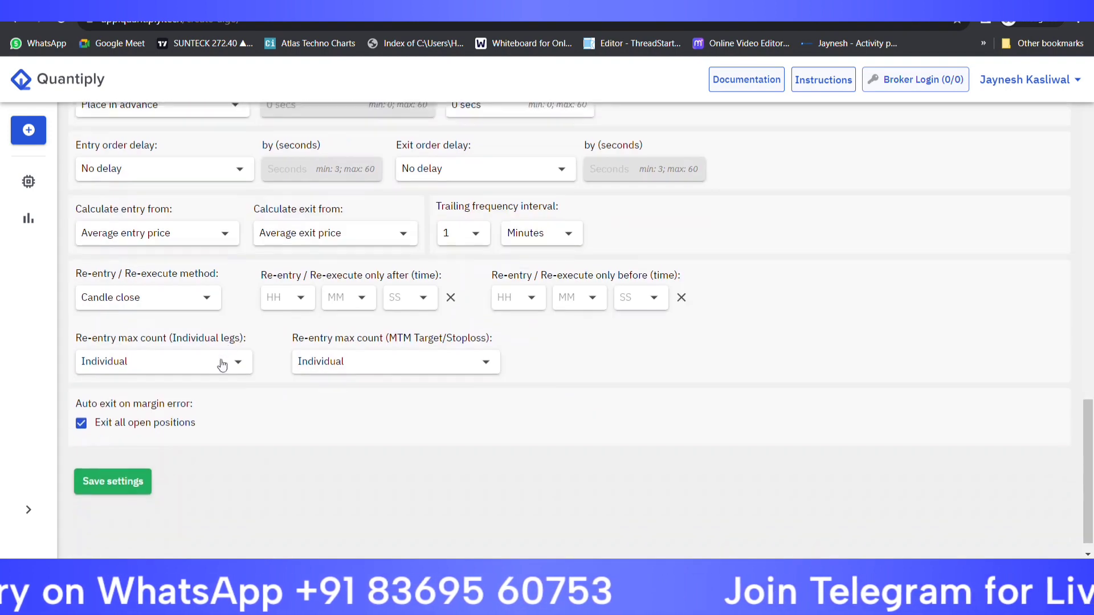
left_click(128, 467)
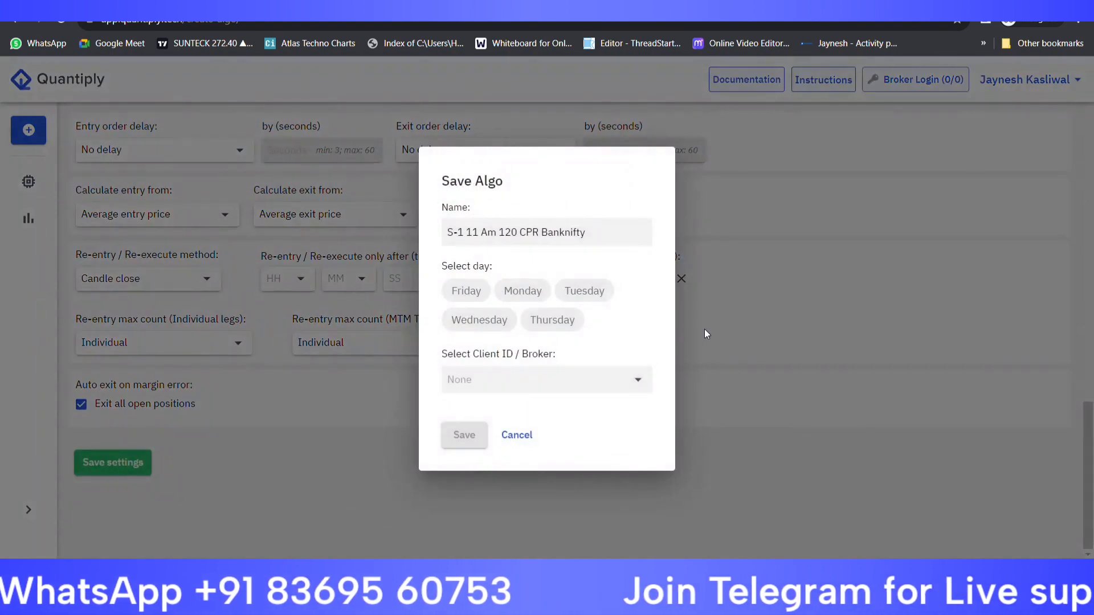
left_click(485, 290)
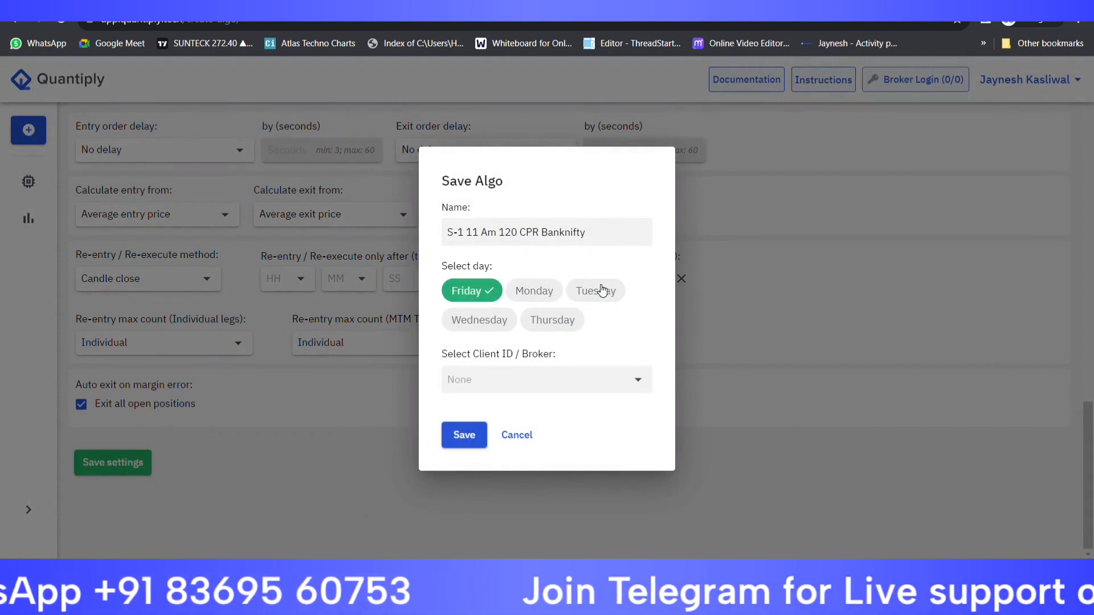
Add Monday, Tuesday, Wednesday and Thursday to the algo's selected days and leave the client ID / broker as None
left_click(602, 291)
left_click(536, 292)
left_click(498, 321)
left_click(556, 320)
left_click(569, 380)
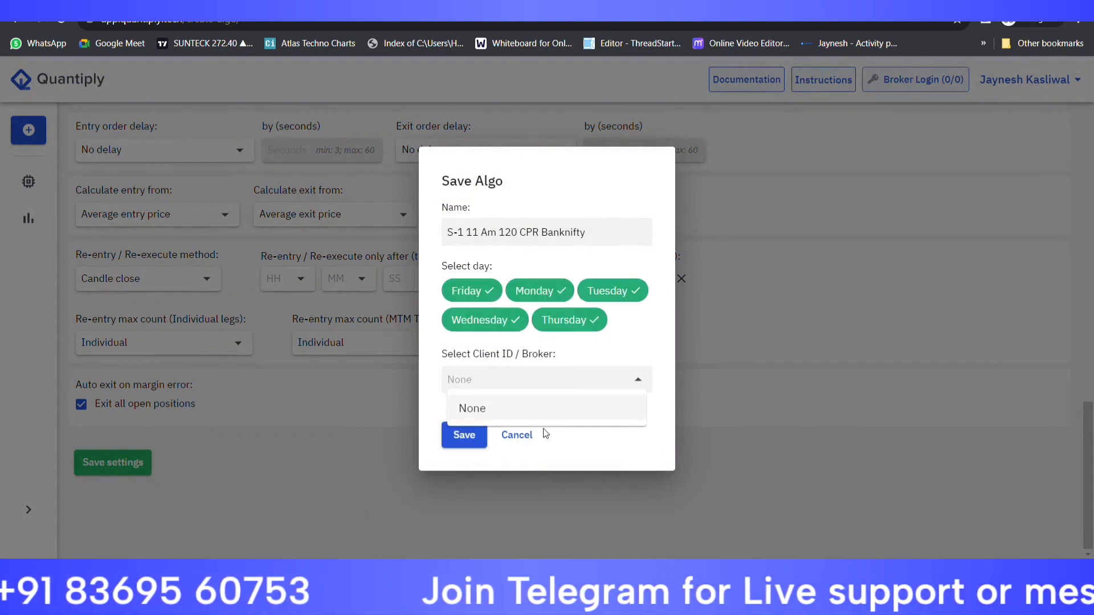
left_click(594, 417)
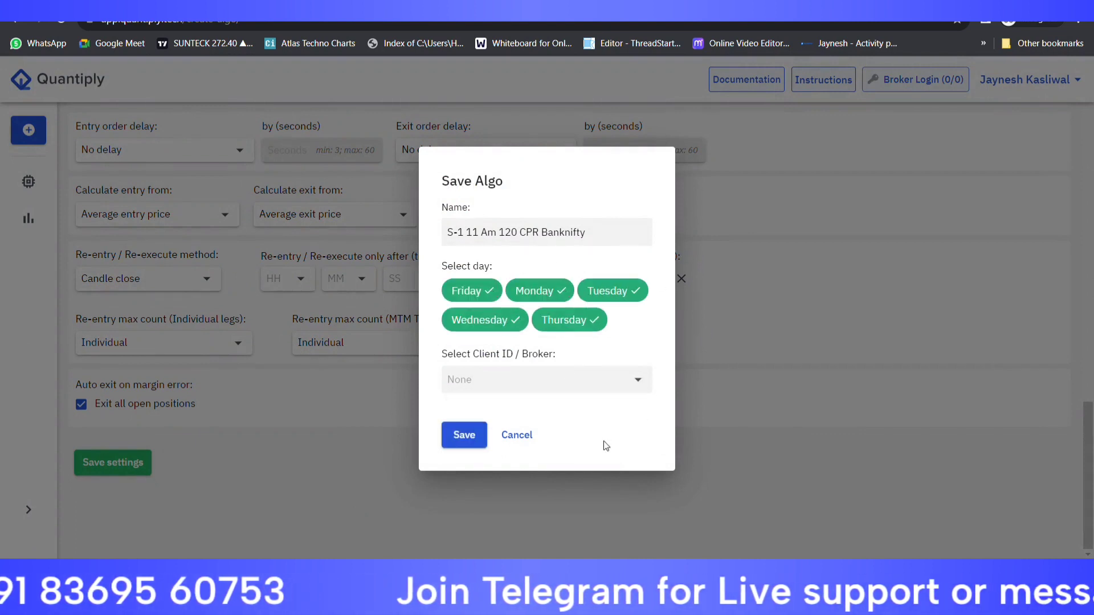
Deselect Thursday, Wednesday, Tuesday and Monday from the algo's selected days
left_click(568, 322)
left_click(484, 320)
left_click(599, 290)
left_click(536, 290)
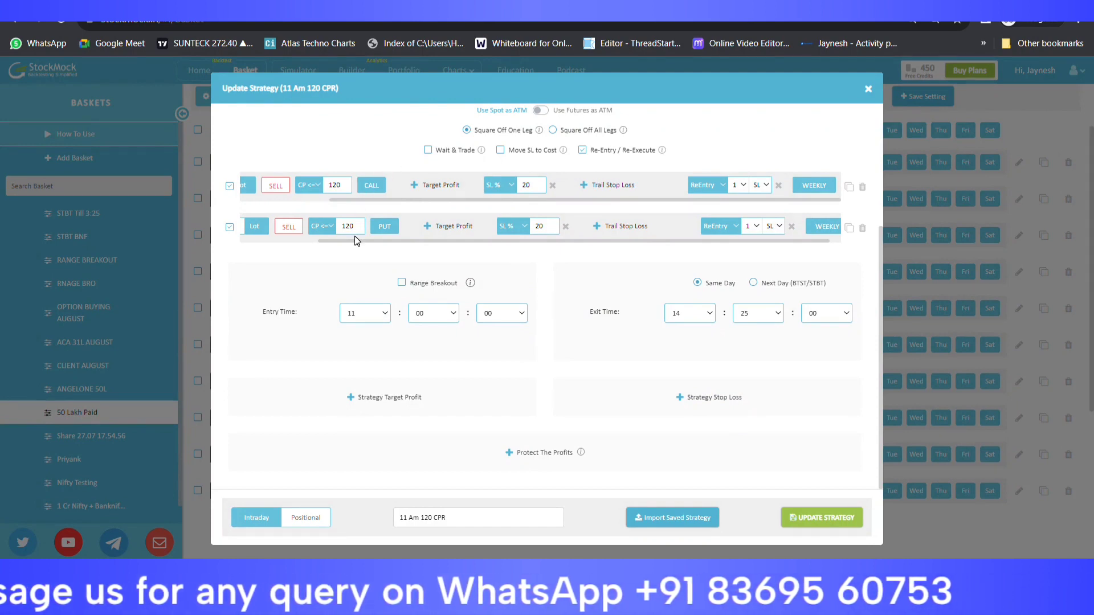
Switch to StockMock and review the call and put leg settings of the 11 Am 120 CPR strategy
left_click_drag(369, 241, 302, 246)
left_click_drag(357, 199, 257, 249)
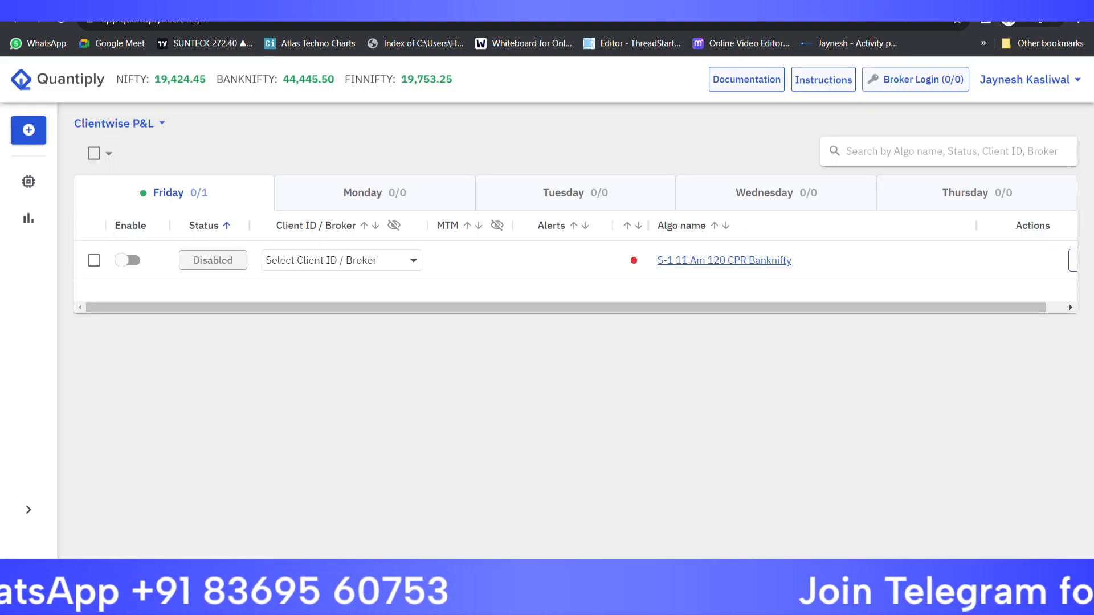
Switch to Quantiply and view the account's available subscription plans
left_click(1076, 87)
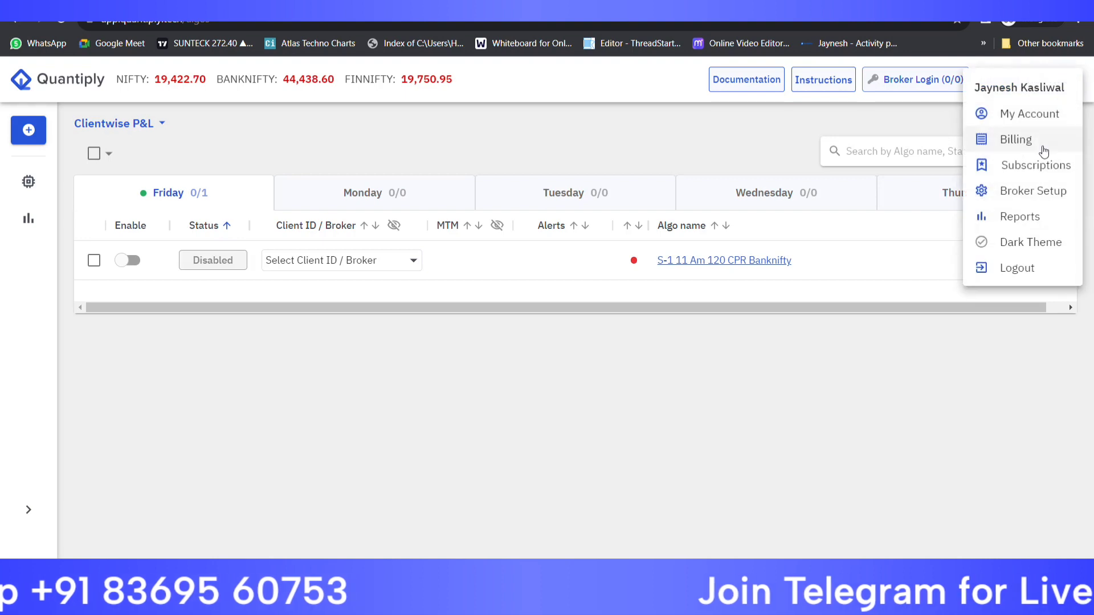
left_click(1035, 164)
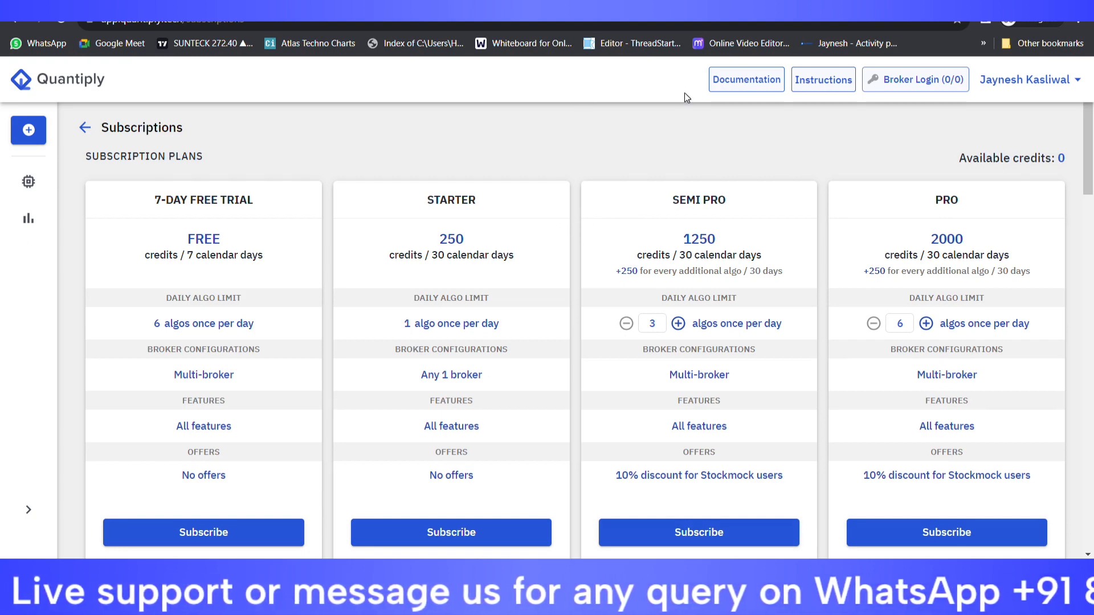
Check the getting-started documentation, and read the instructions on broker login and enabling or disabling algos
left_click(729, 87)
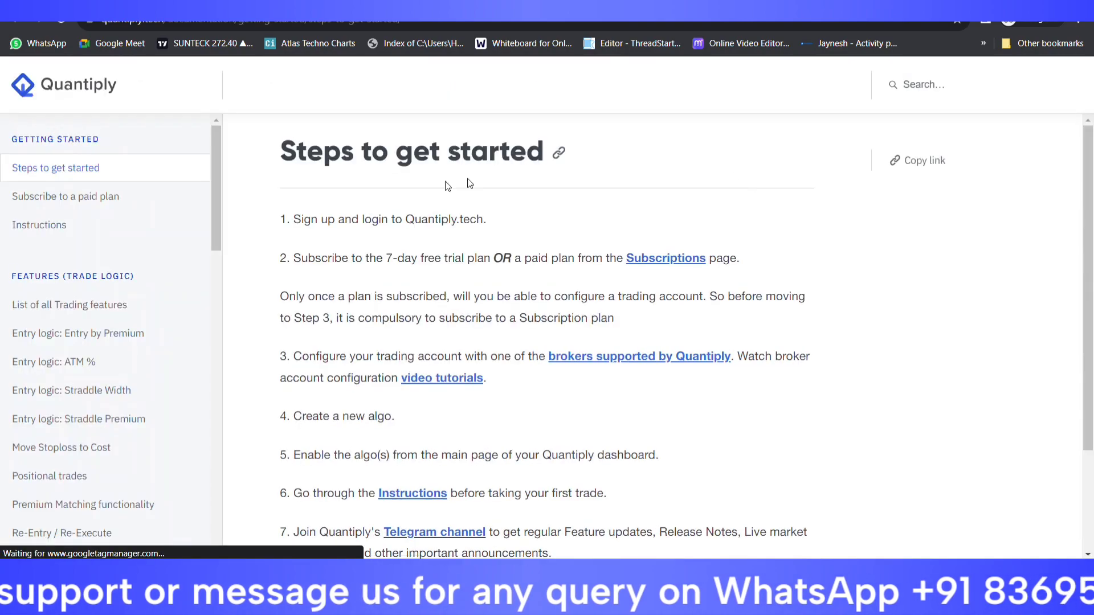
left_click(274, 5)
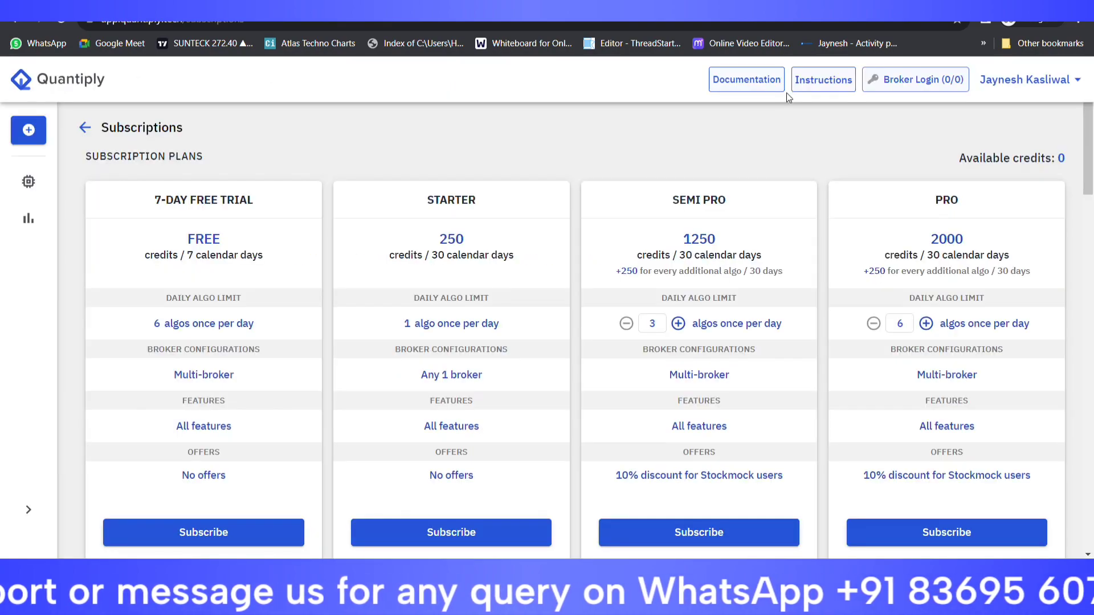
left_click(818, 85)
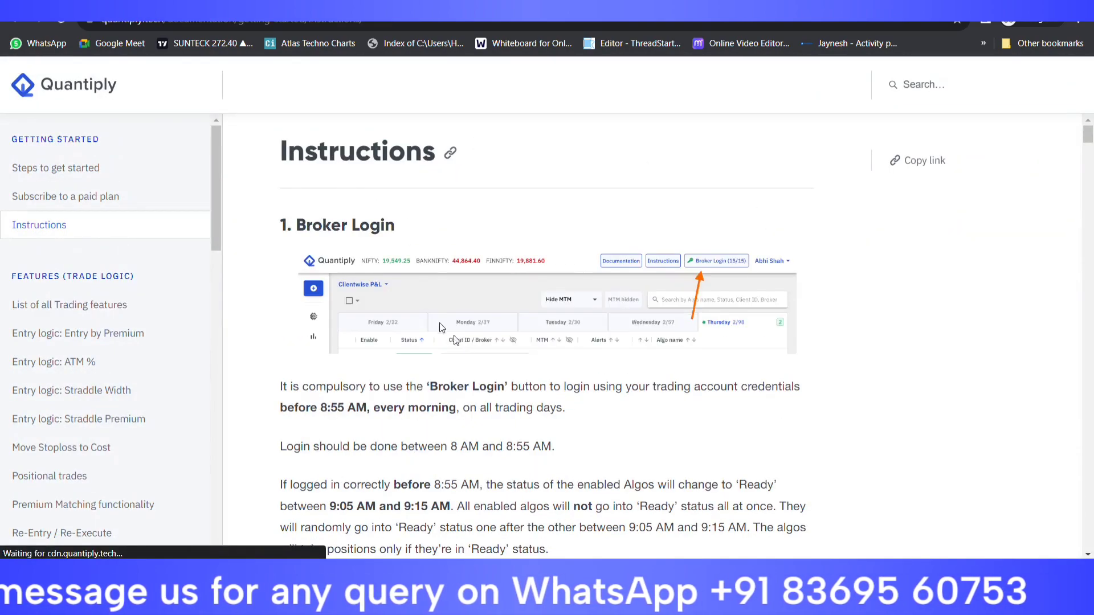
scroll(442, 326, "down", 10)
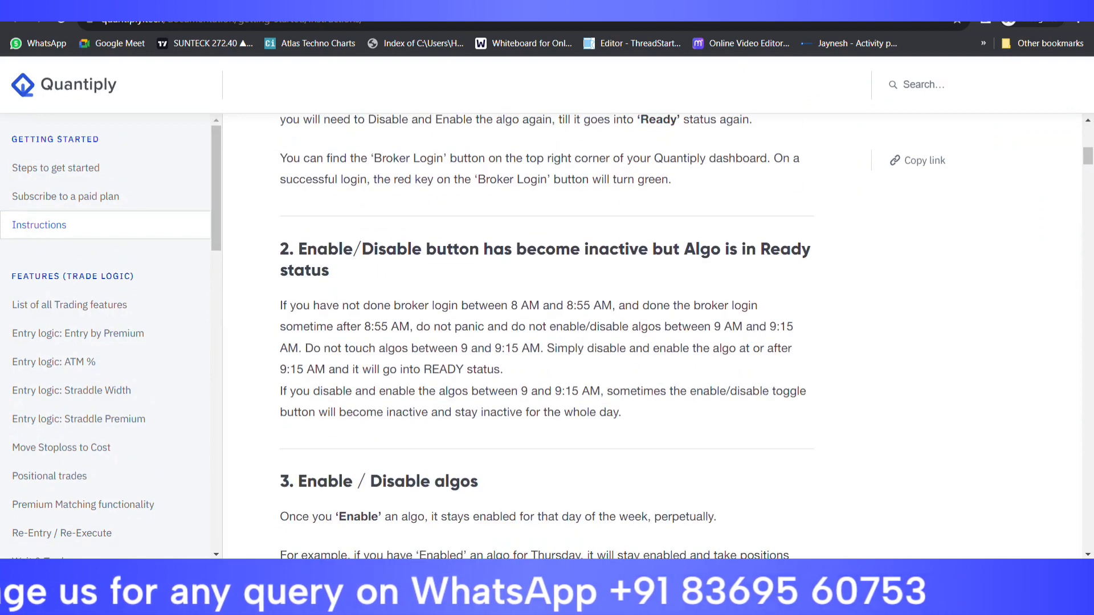